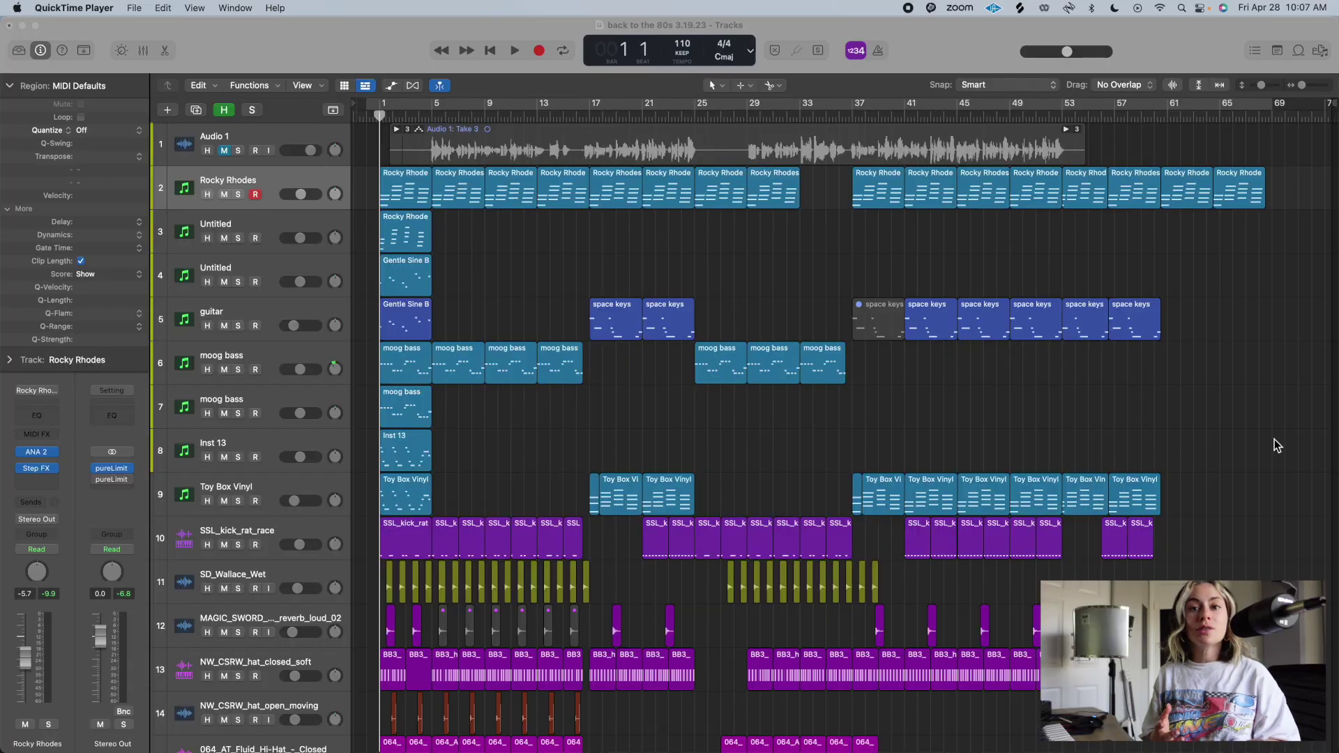
- Show the global Marker track and create a marker at bar 1
left_click(333, 114)
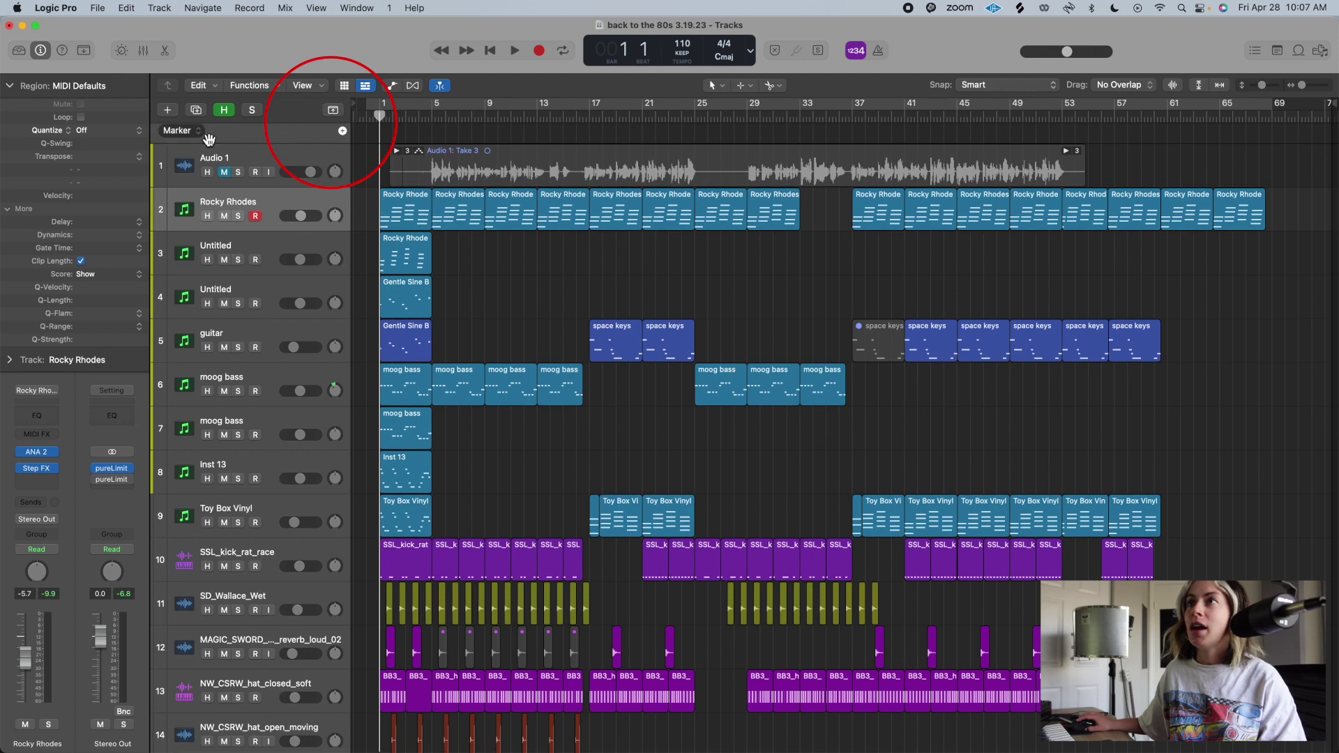
left_click(199, 136)
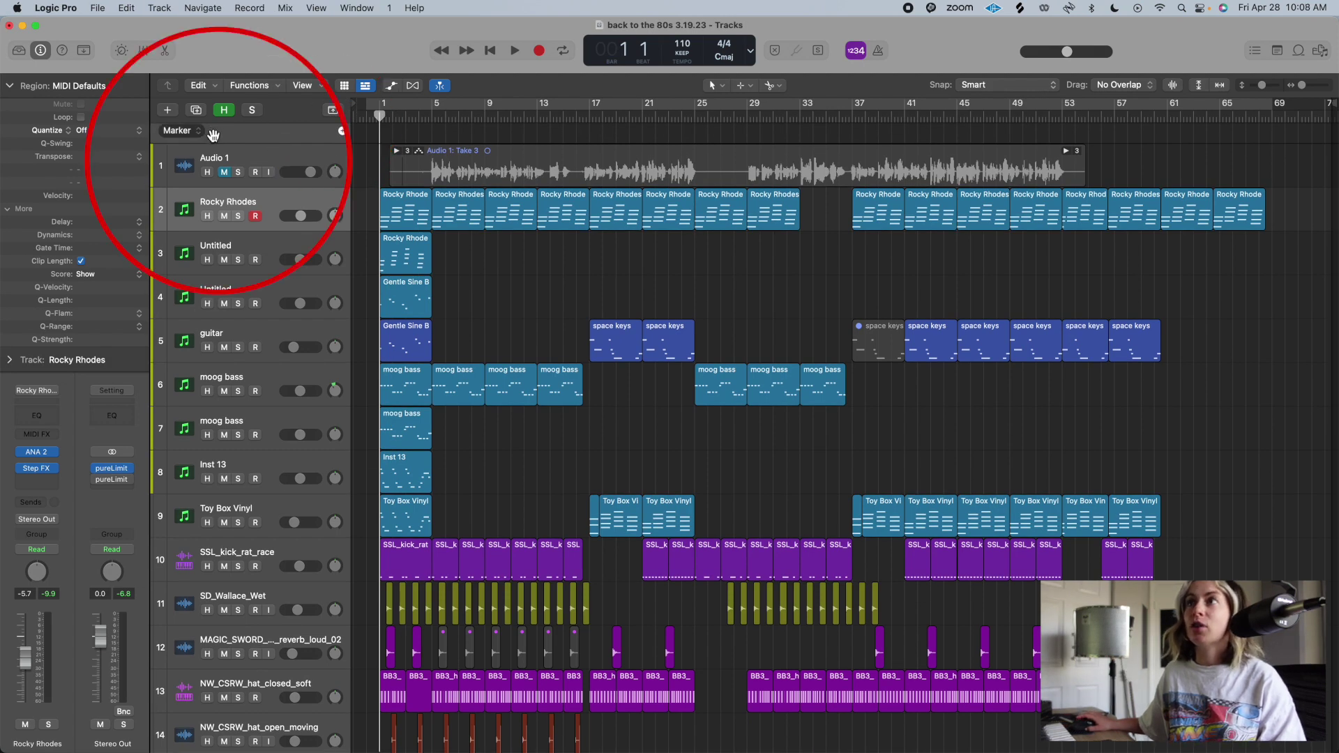
right_click(212, 137)
left_click(210, 133)
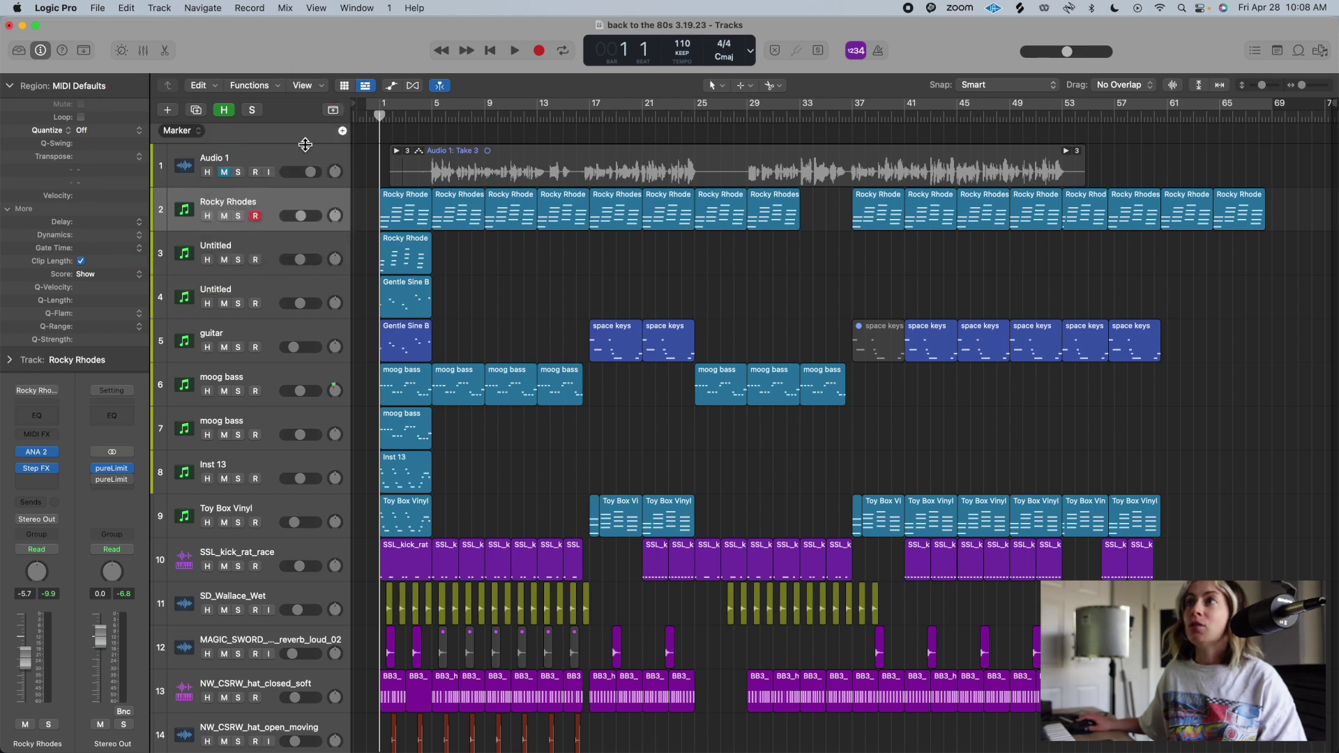
left_click_drag(380, 116, 380, 117)
left_click(343, 131)
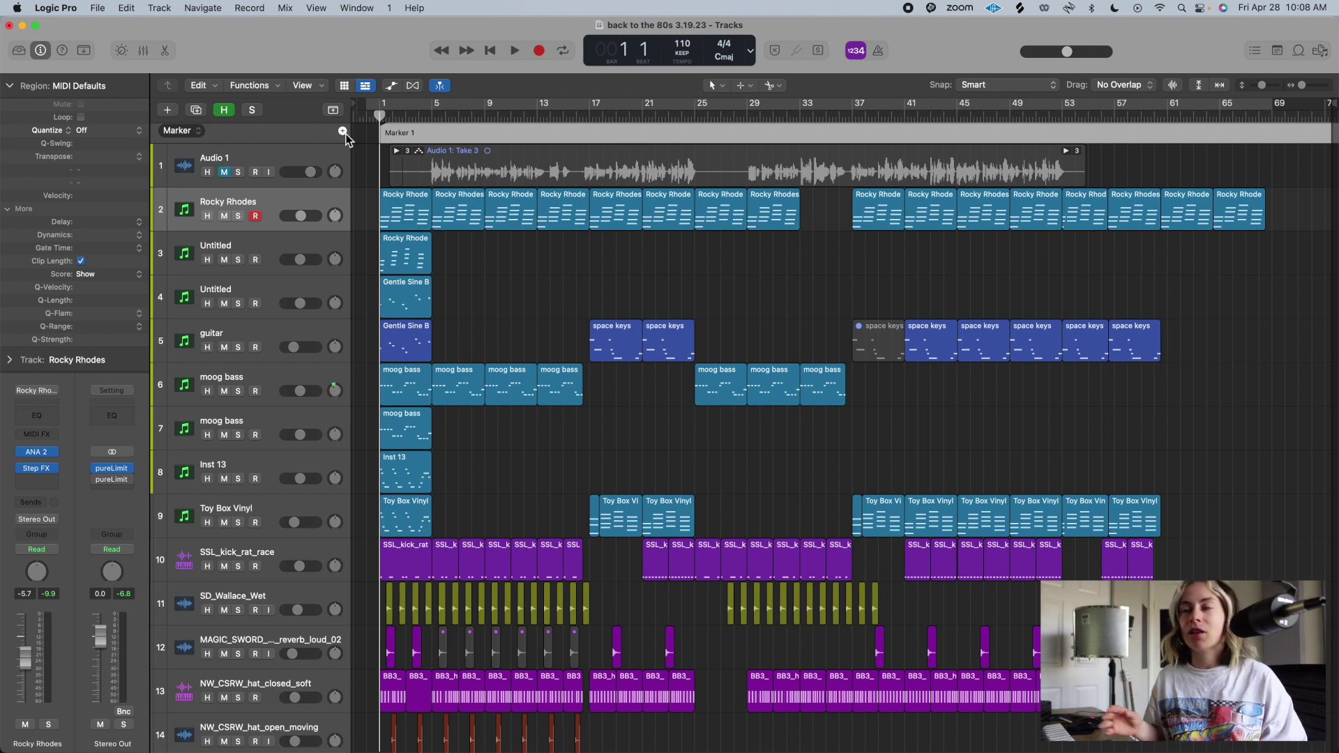
- Position the playhead at bar 5 and trim Marker 1 to end there, covering the four-bar intro section
left_click(391, 116)
left_click_drag(391, 116, 437, 116)
key("super+Right")
key("super+Right")
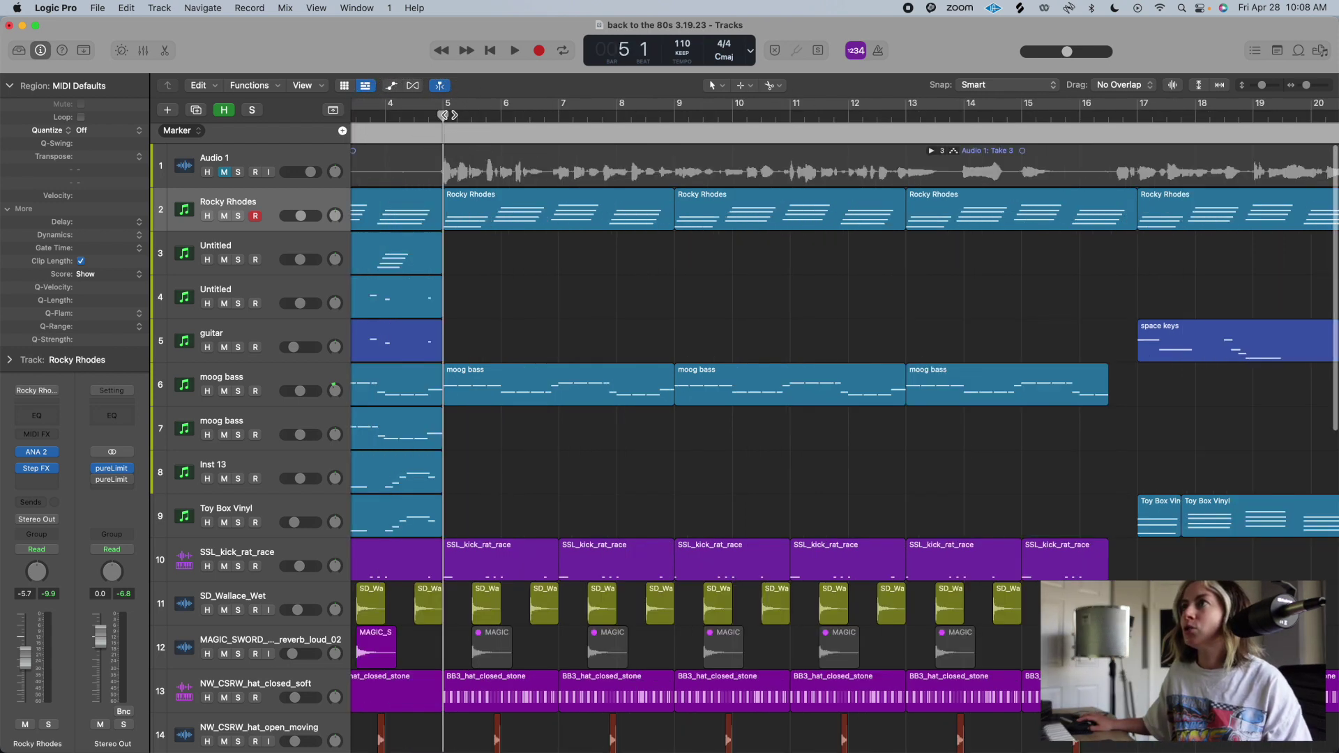
key("super+Left")
key("super+Left")
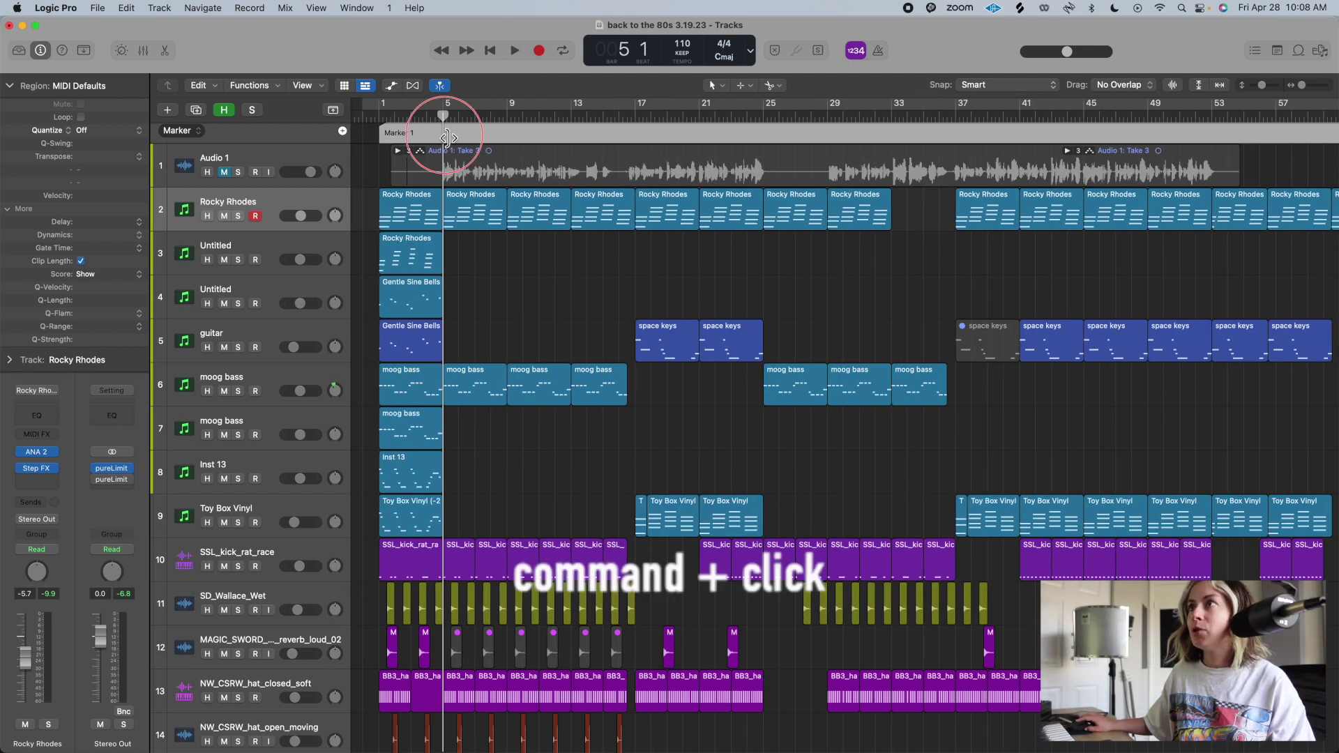
left_click(447, 137, "super")
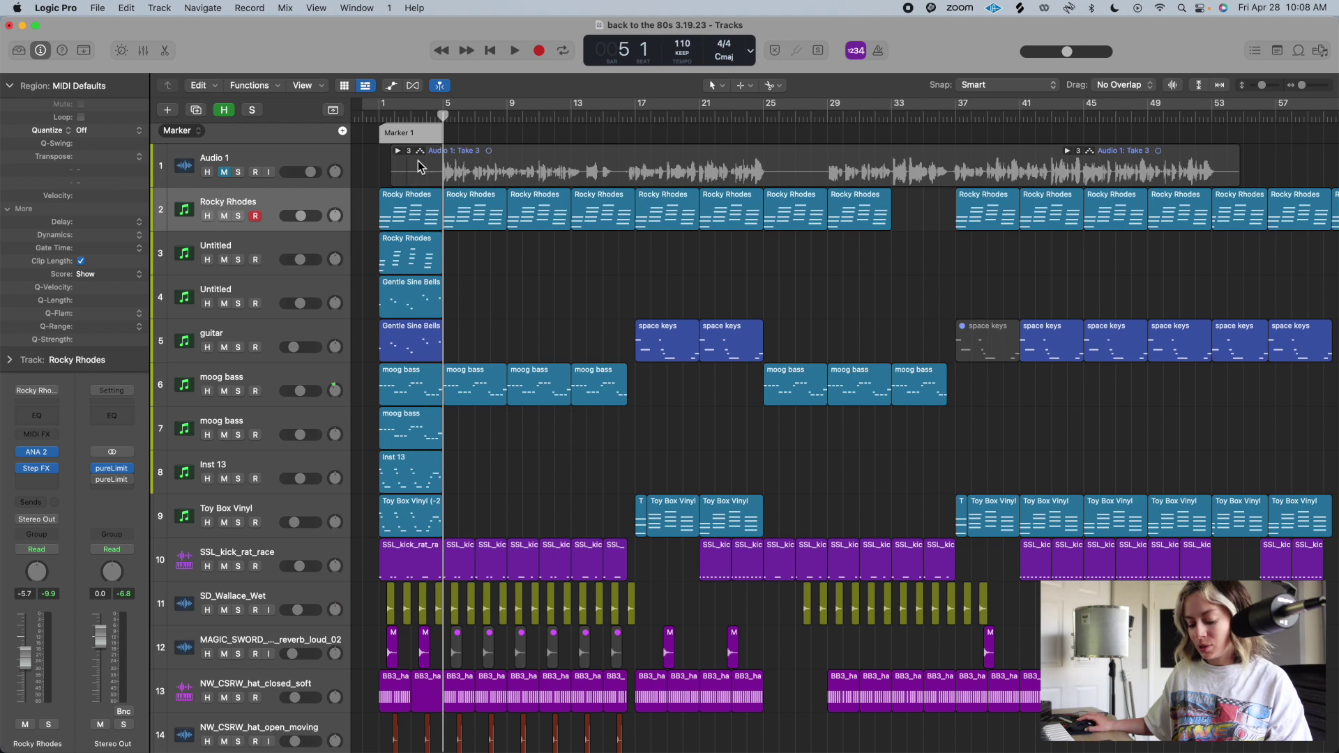
- Copy the four-bar marker and paste it back to back from bar 5 to bar 25, making six markers in total
key("super+c")
key("period")
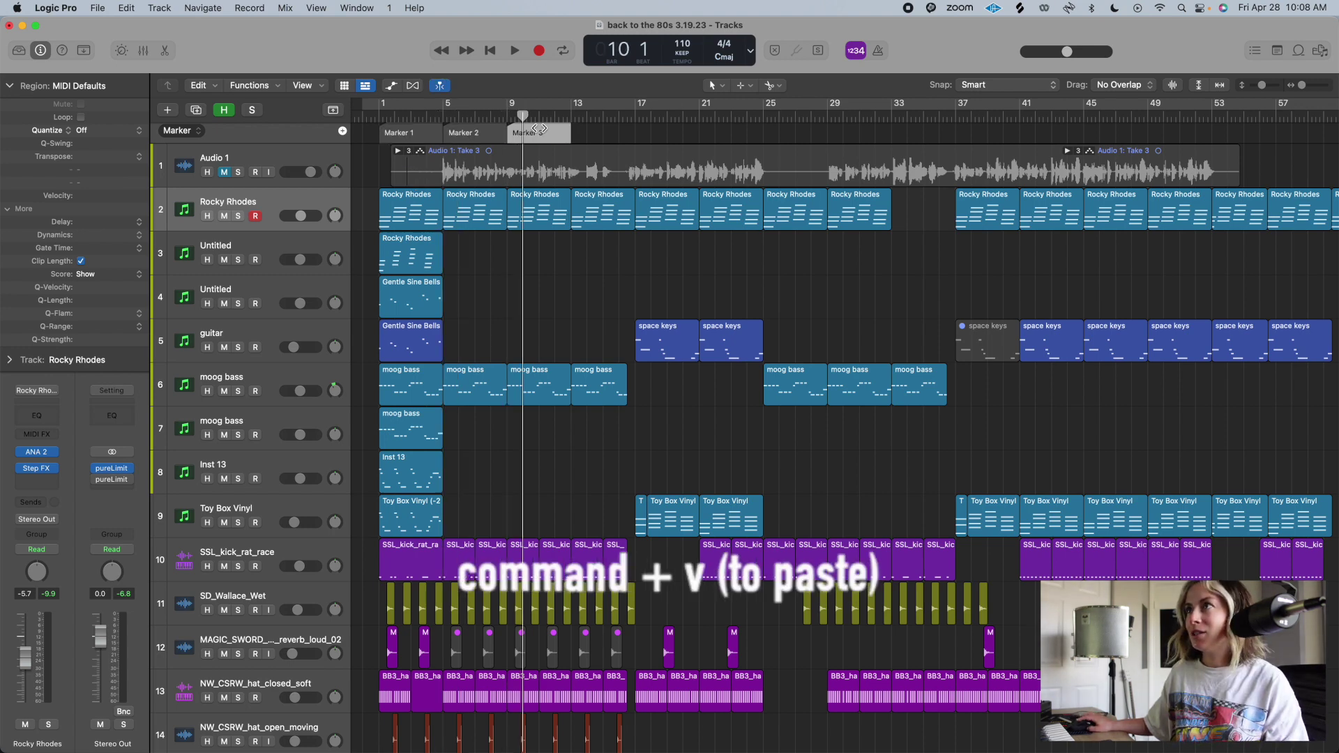
key("super+v")
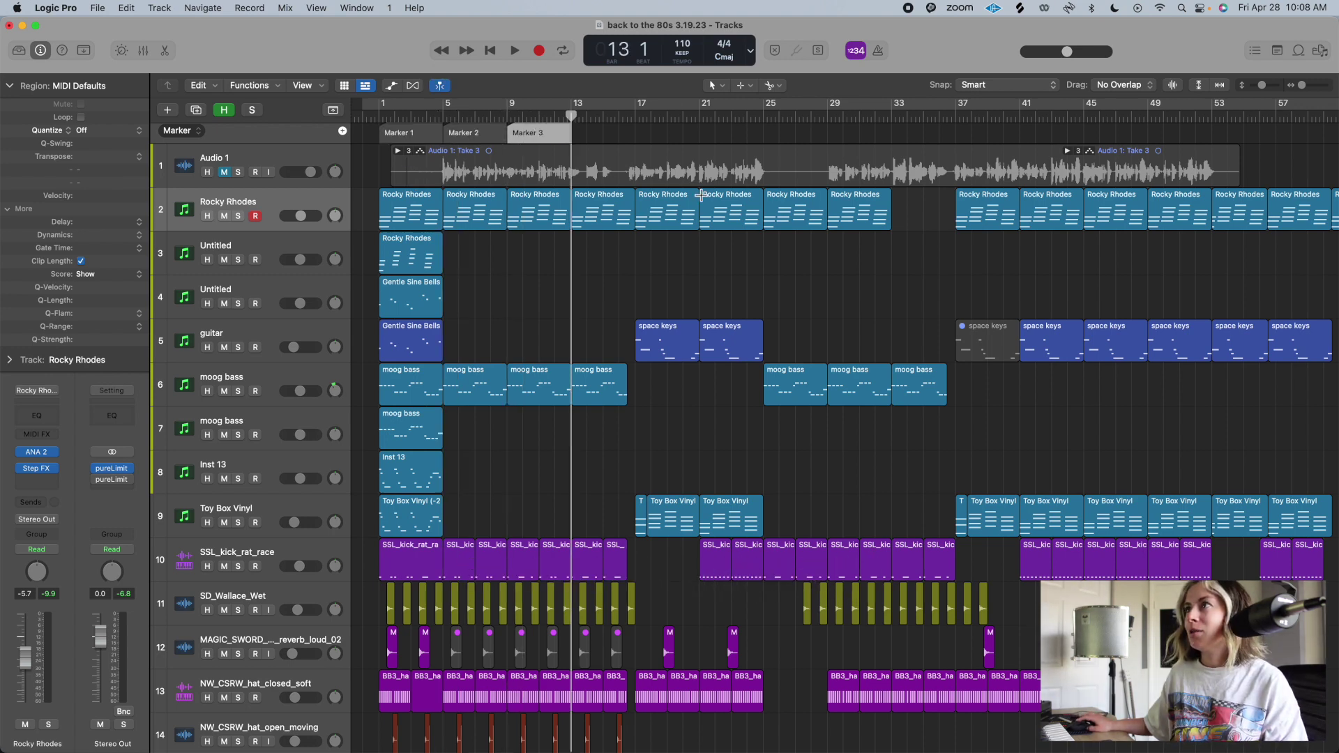
mouse_move(597, 118)
left_mouse_down()
mouse_move(726, 117)
mouse_move(699, 119)
left_mouse_up()
key("super+v")
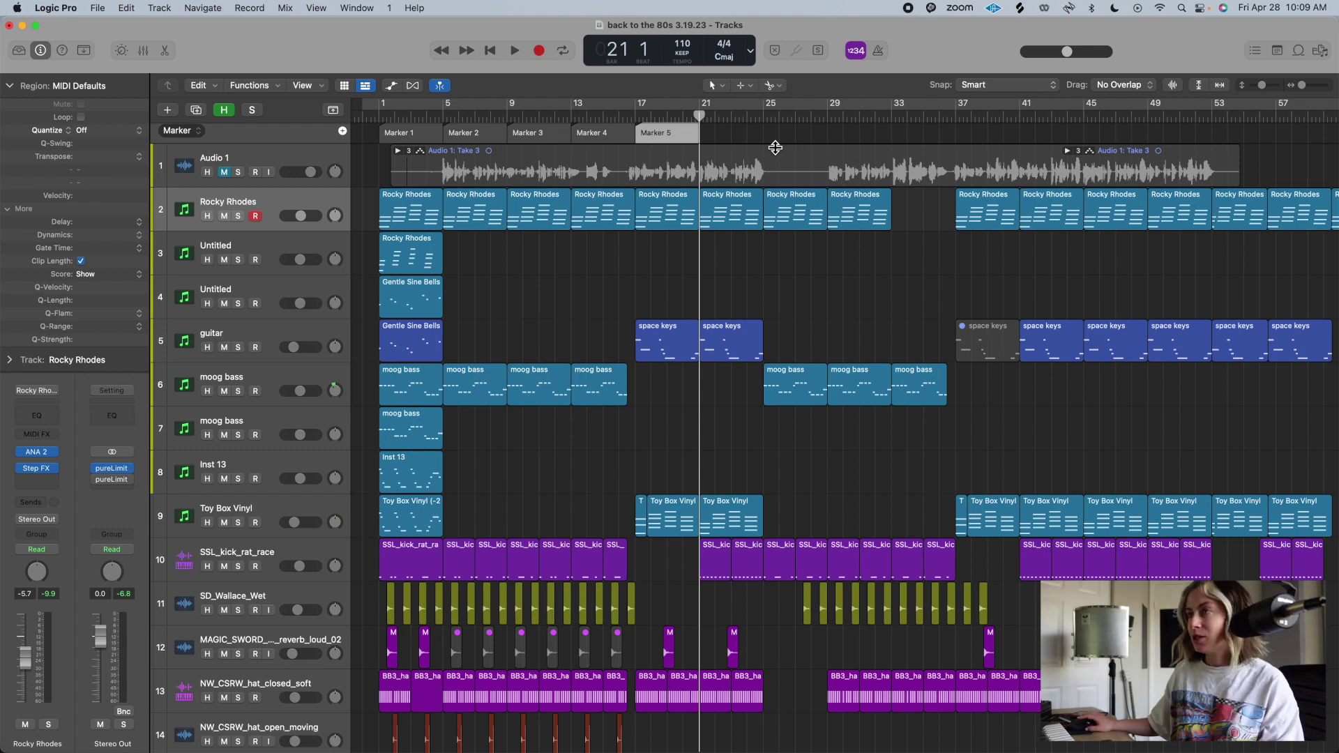
key("alt+apostrophe")
key("period")
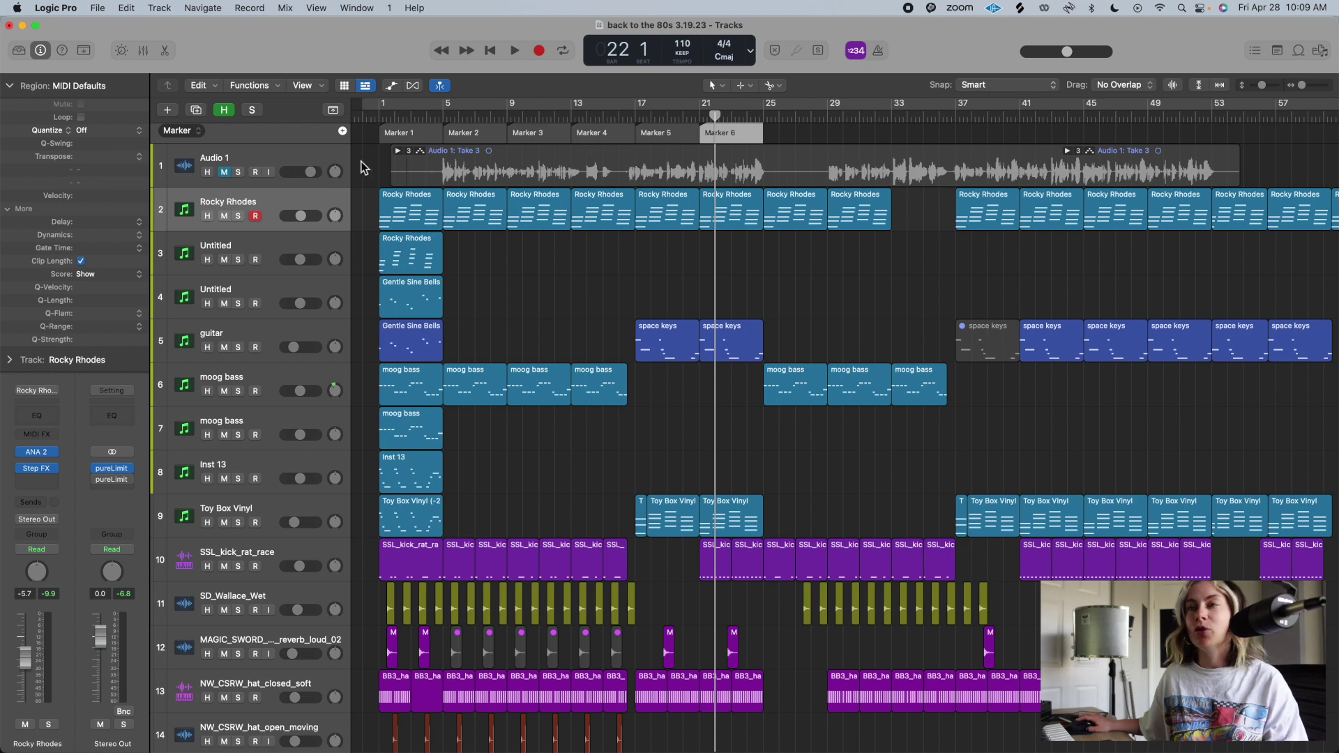
- Rename the first marker "intro" and the following three markers "verse"
double_click(406, 135)
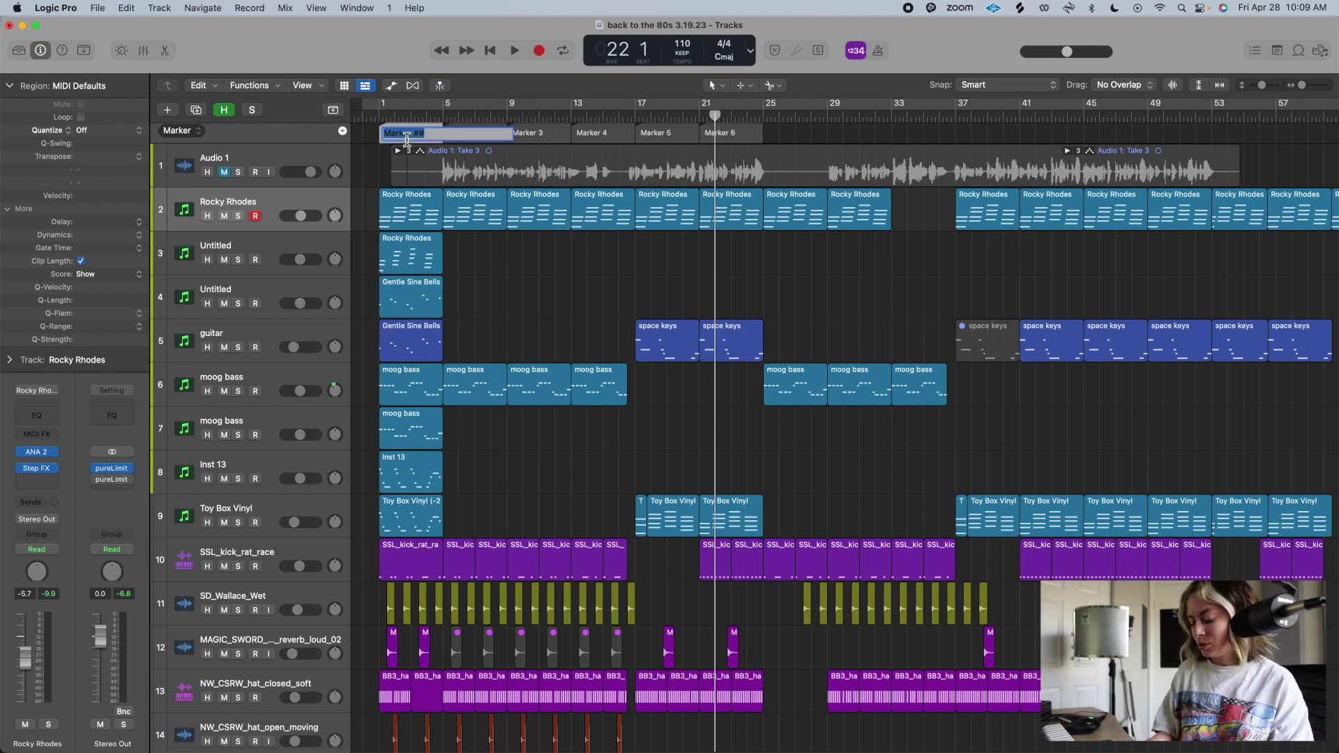
type("intro")
key("Tab")
type("Verse")
key("Tab")
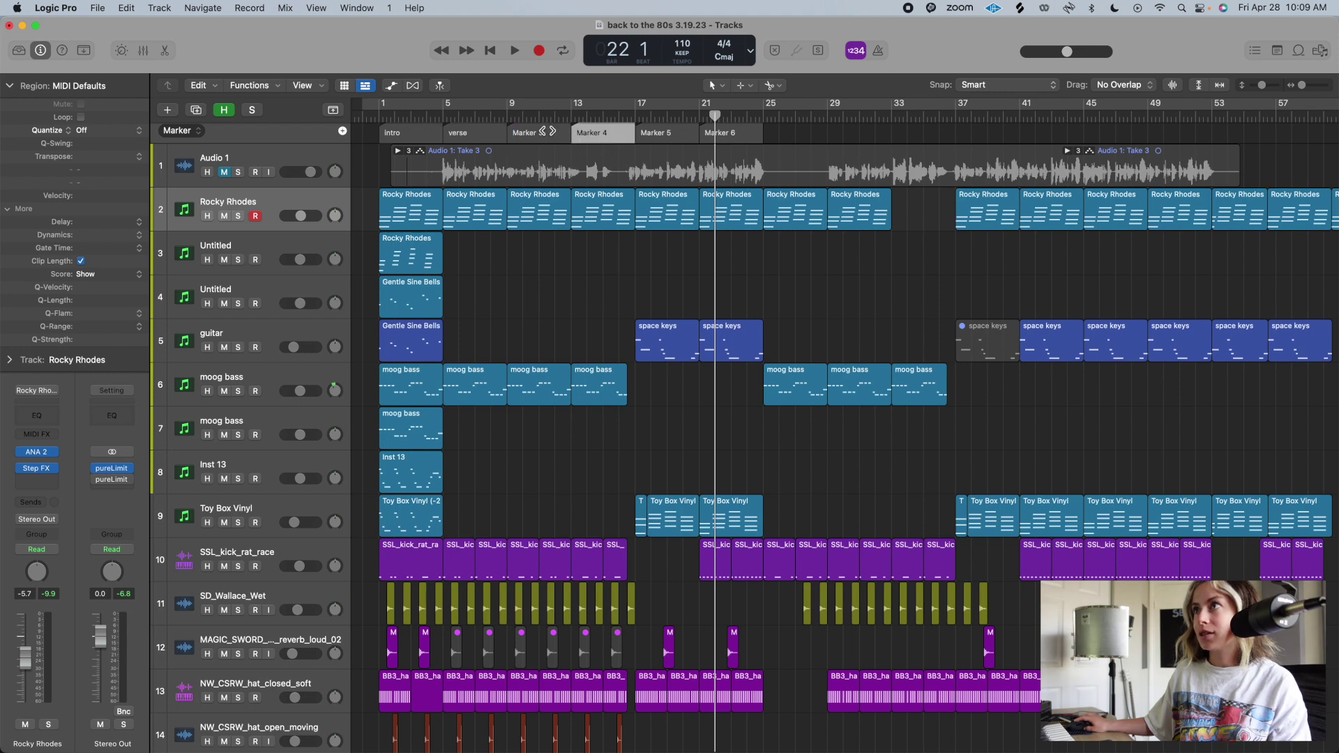
type("verse")
key("Tab")
type("verse")
key("Return")
- Rename the markers at bars 17 and 21 "chorus"
double_click(690, 136)
type("chorus")
key("Tab")
type("chorus")
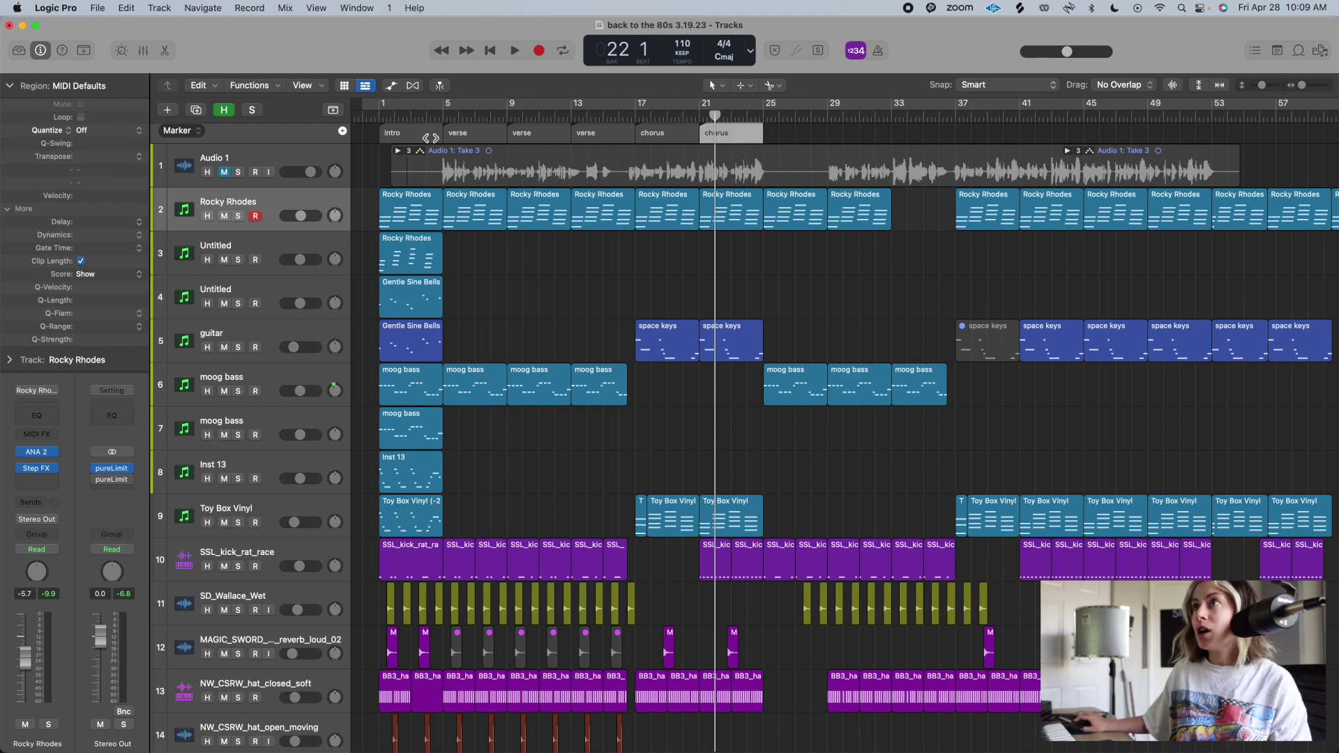
key("Return")
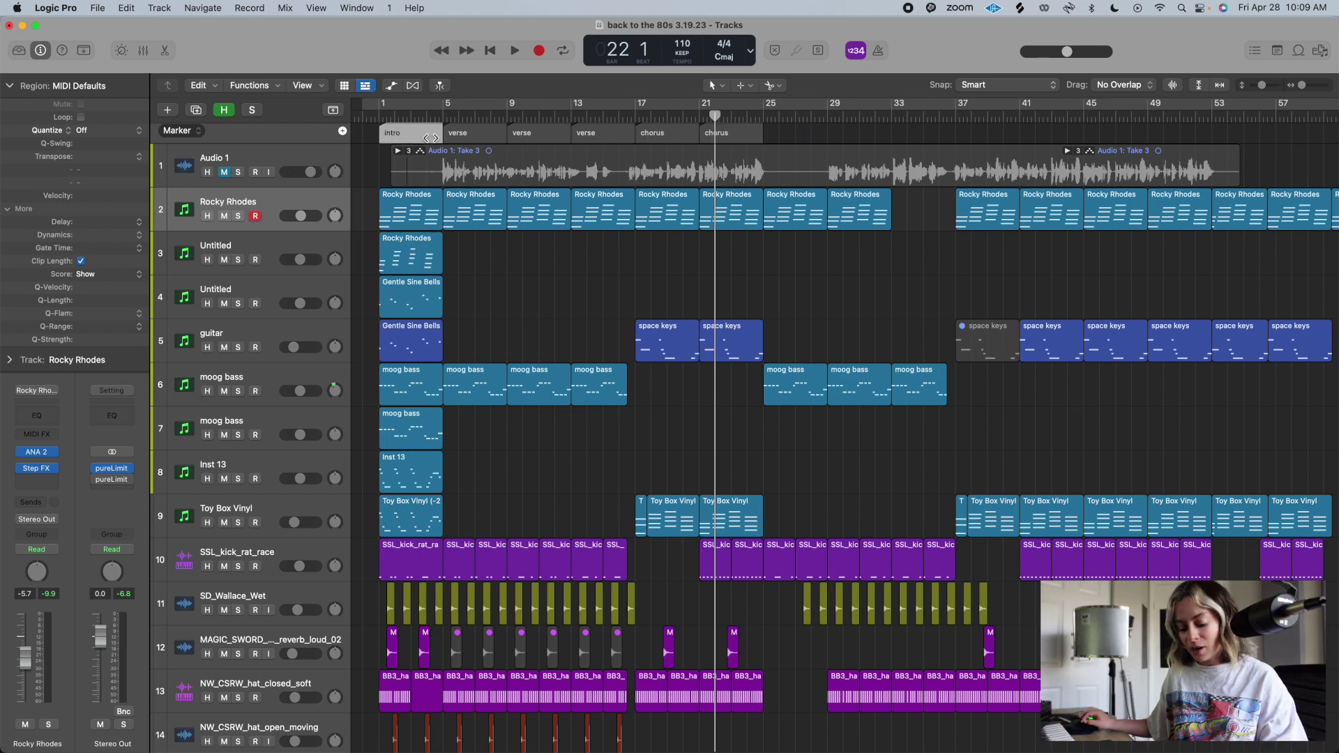
- Color the intro marker red and the three verse markers turquoise
key("alt+c")
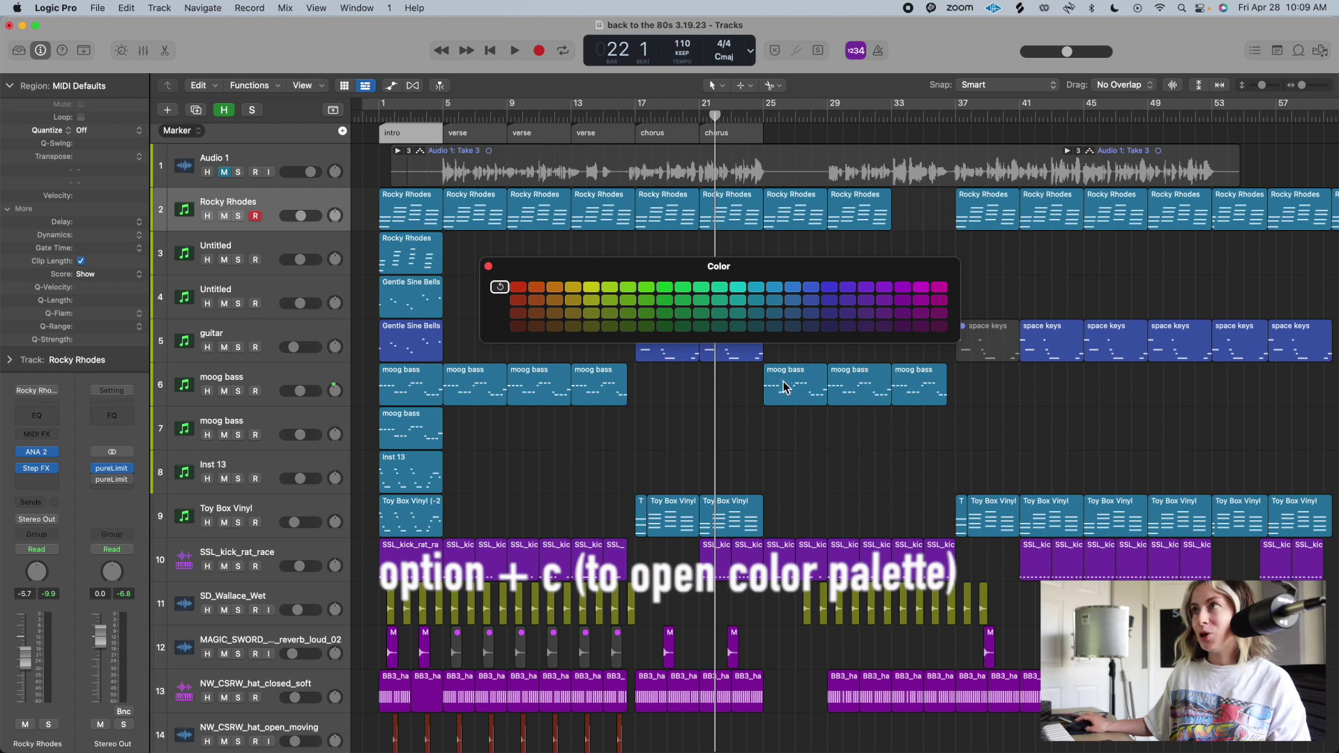
left_click(523, 292)
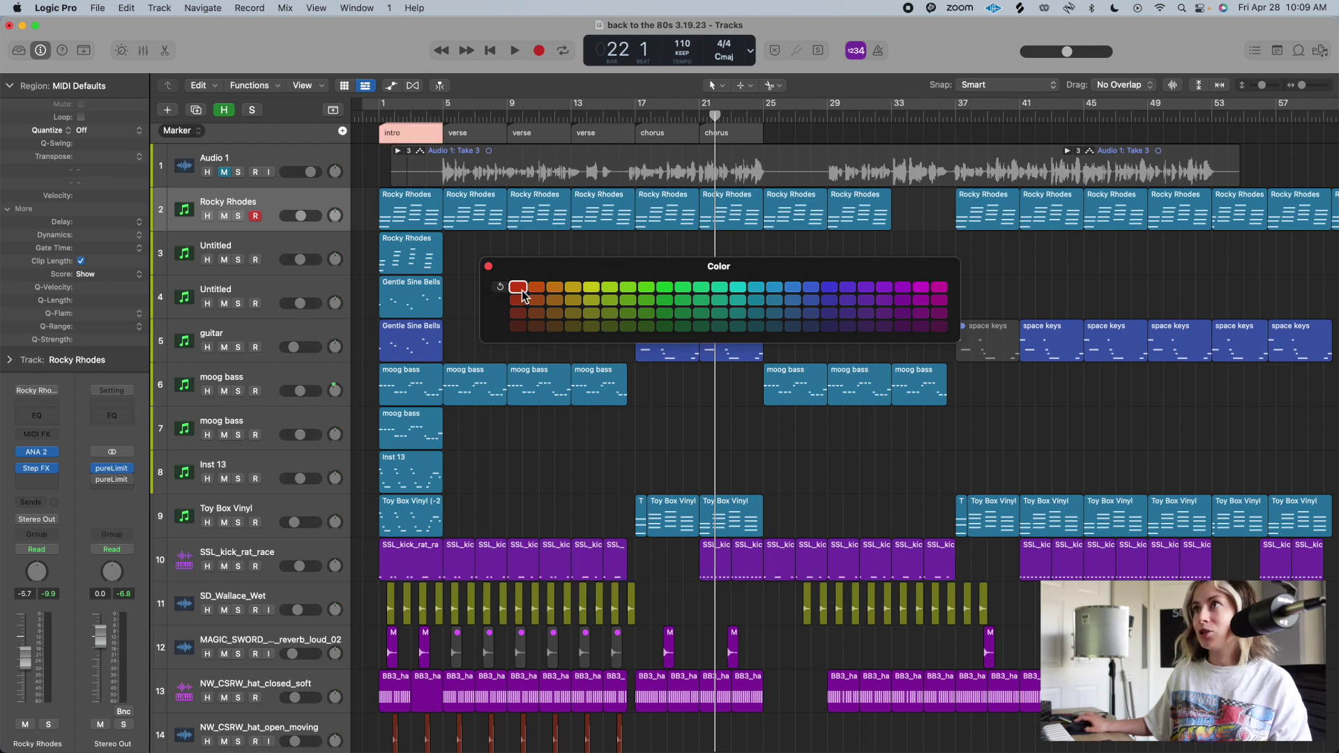
left_click(481, 135)
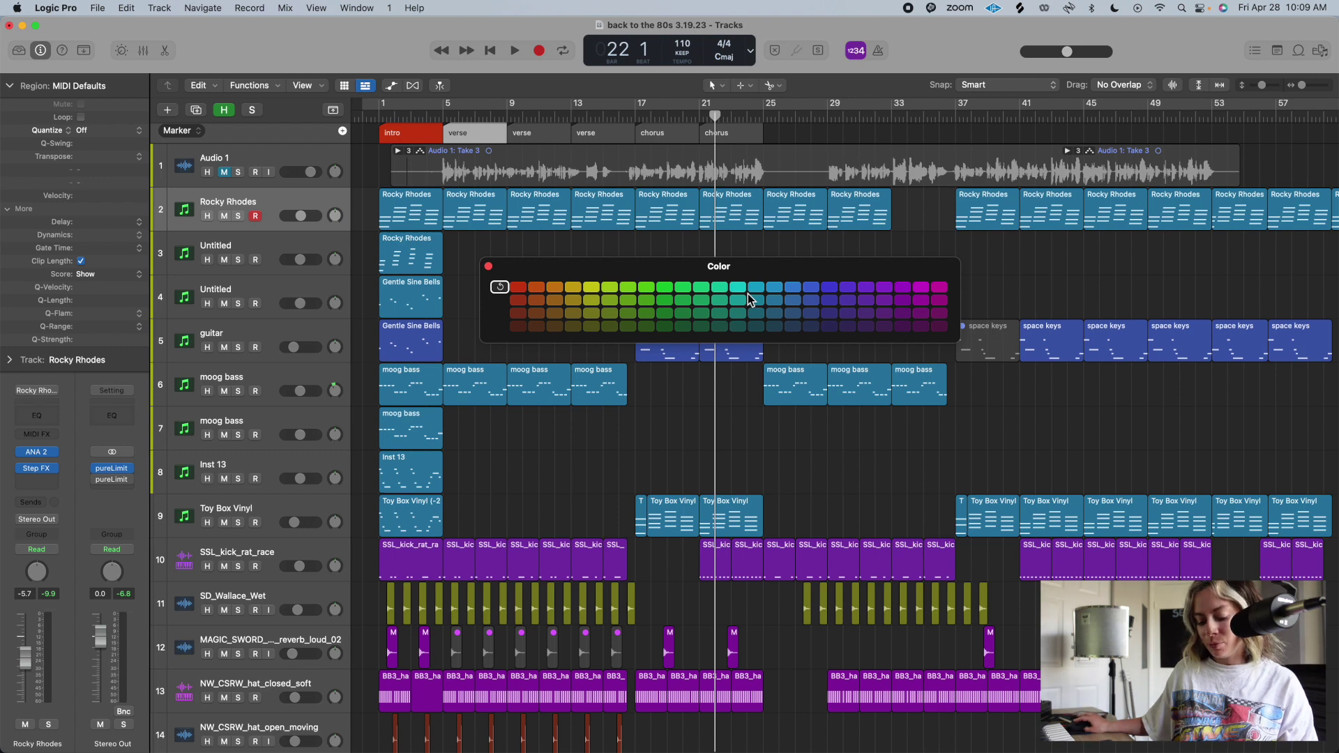
left_click(543, 136, "shift")
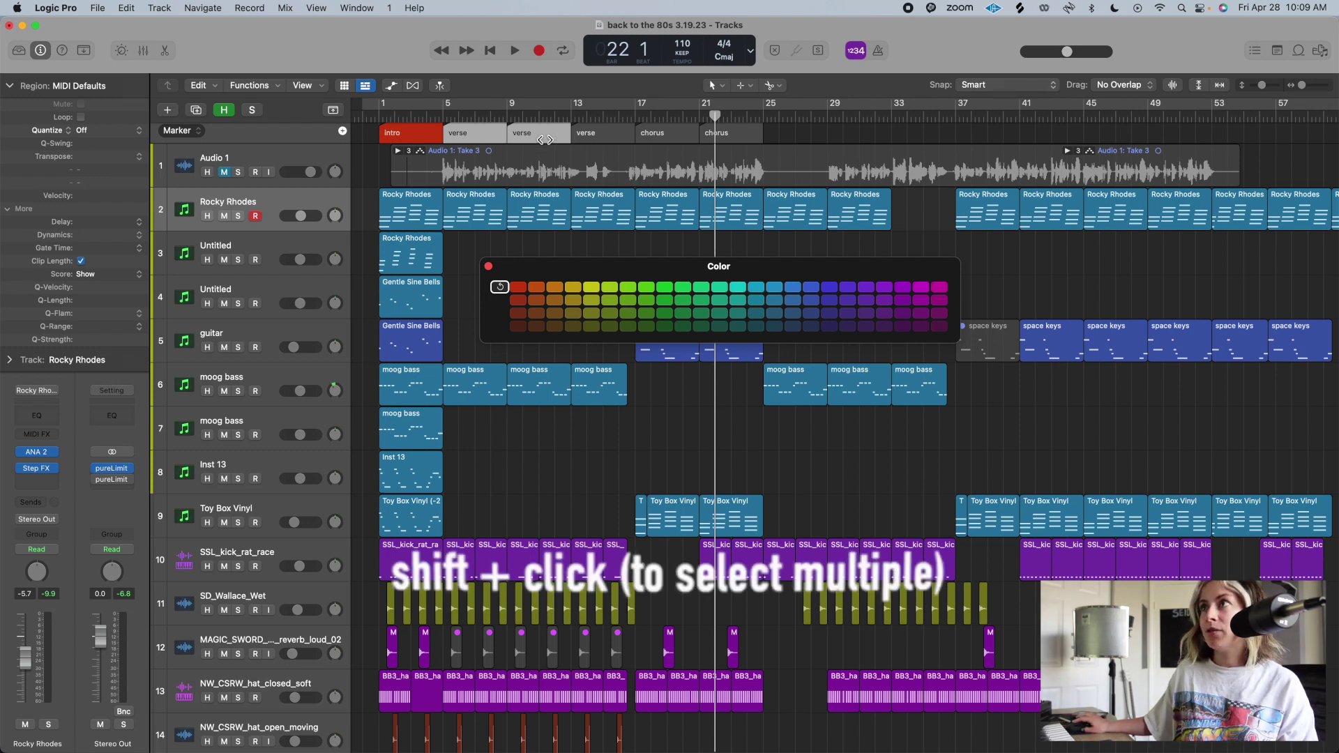
left_click(601, 133, "shift")
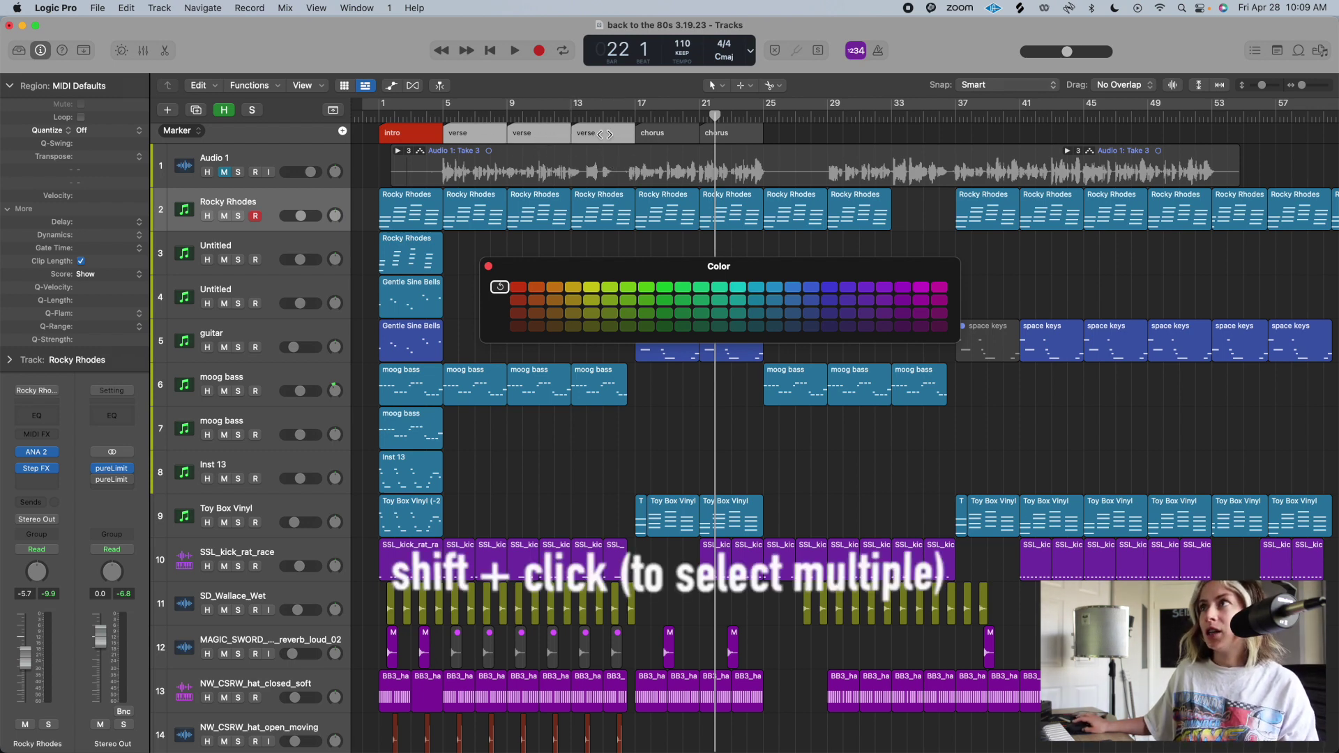
left_click(739, 288)
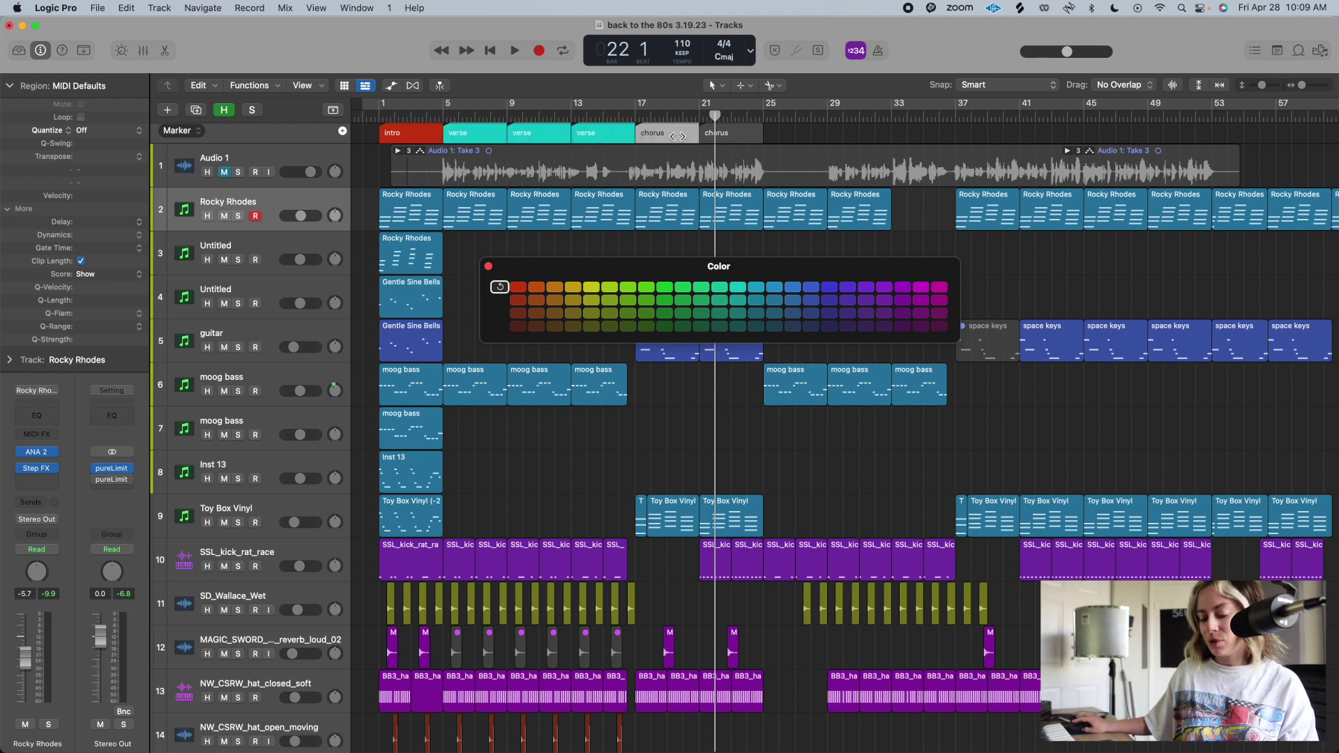
- Color the two chorus markers blue-violet and deselect them
left_click(744, 134, "shift")
left_click(830, 287)
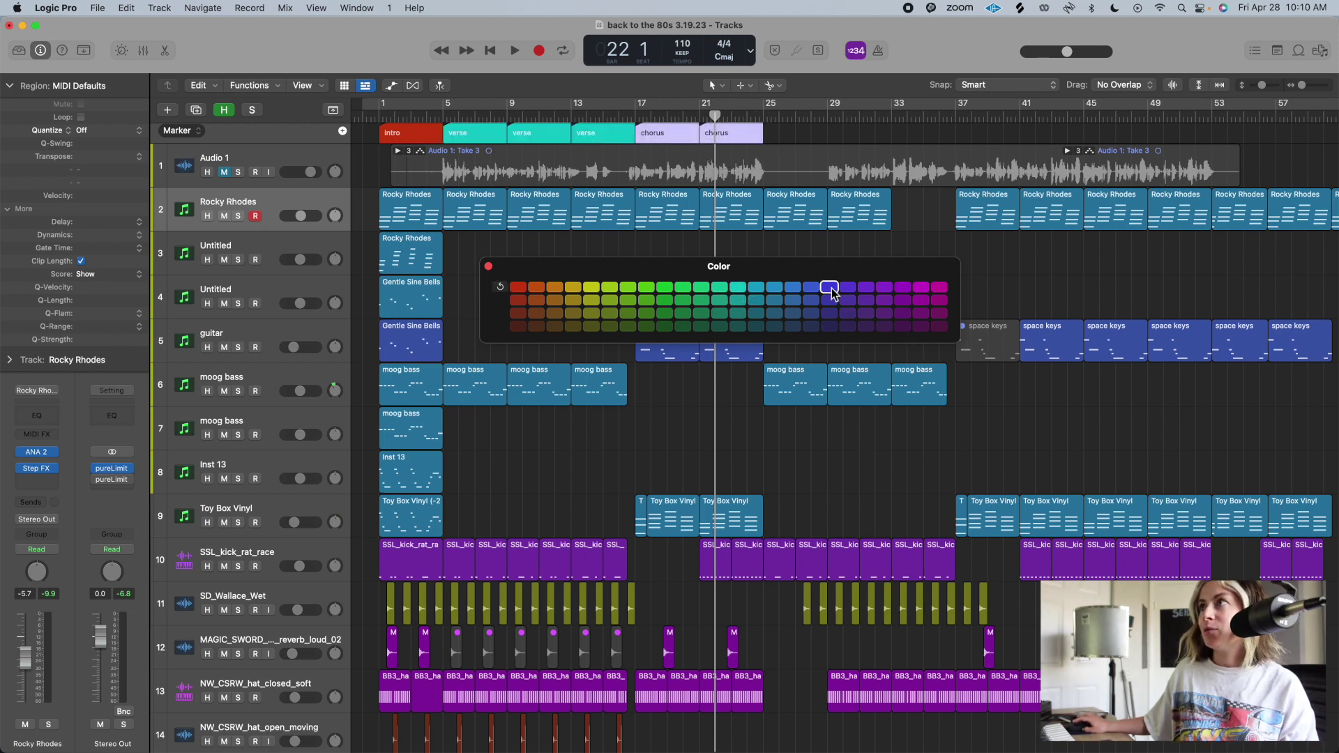
left_click(797, 132)
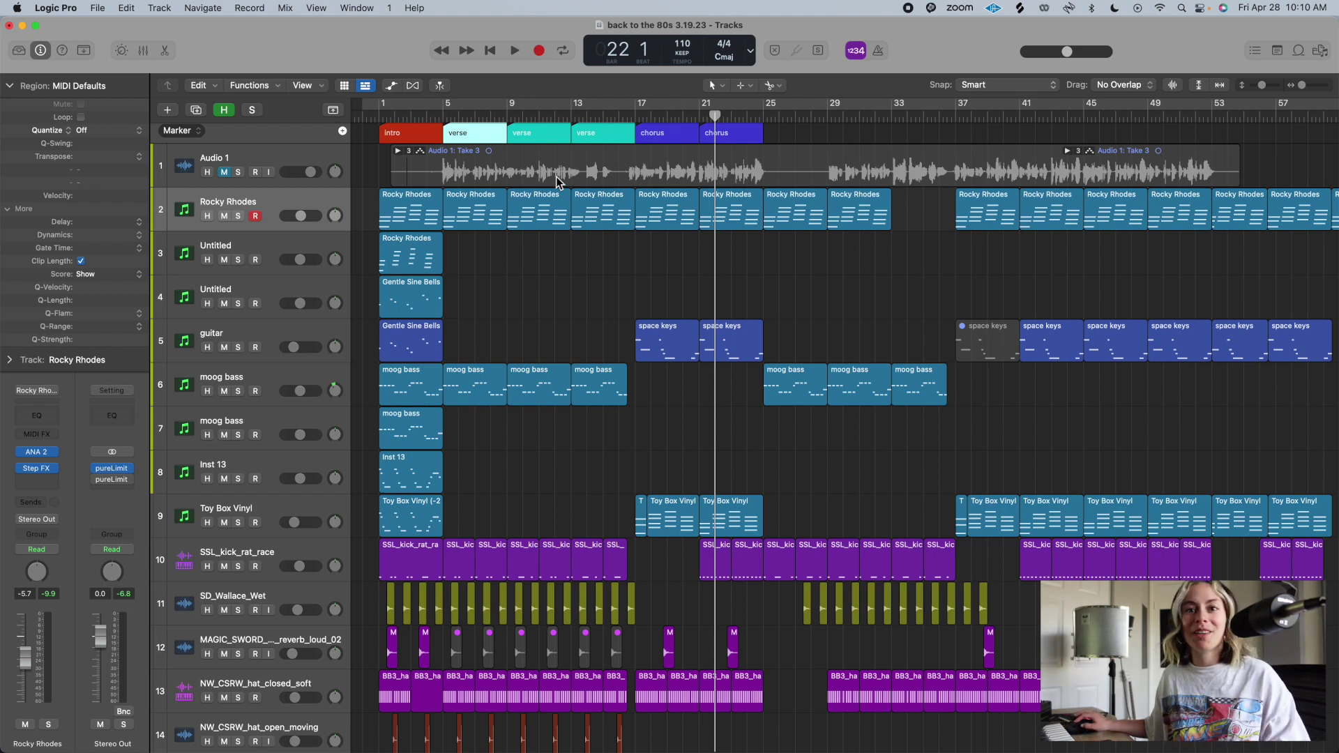
- Copy the three verse markers and two chorus markers together and paste them at bar 25
left_click(547, 137, "shift")
left_click(602, 138, "shift")
left_click(683, 138, "shift")
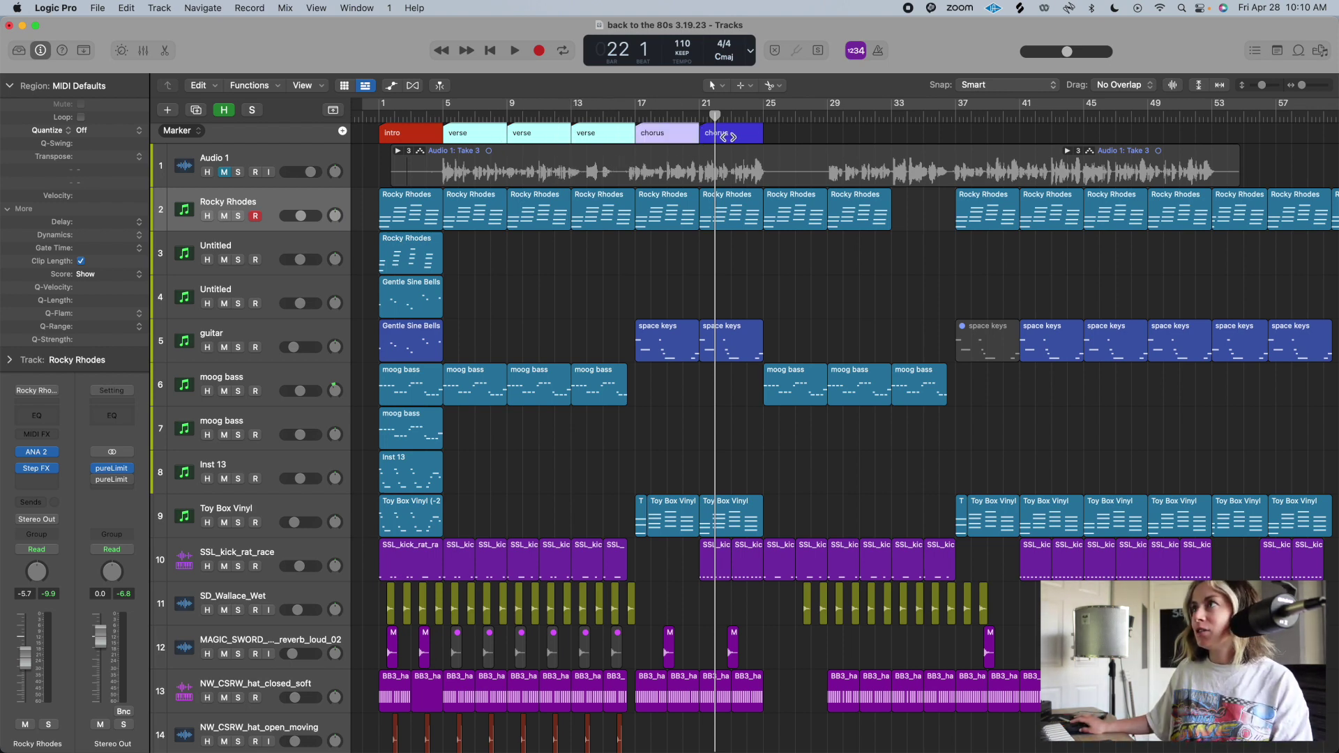
left_click(731, 138, "shift")
key("super+c")
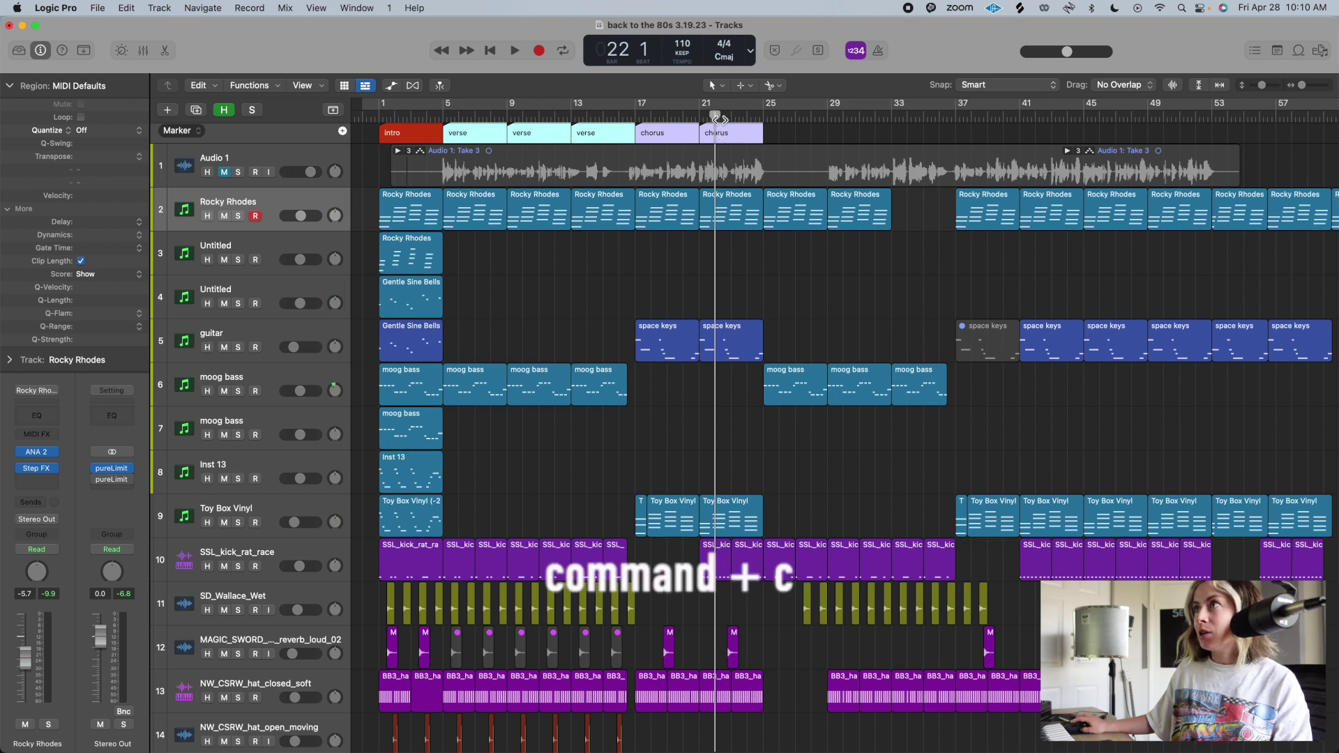
left_click(775, 120)
left_click_drag(775, 120, 764, 120)
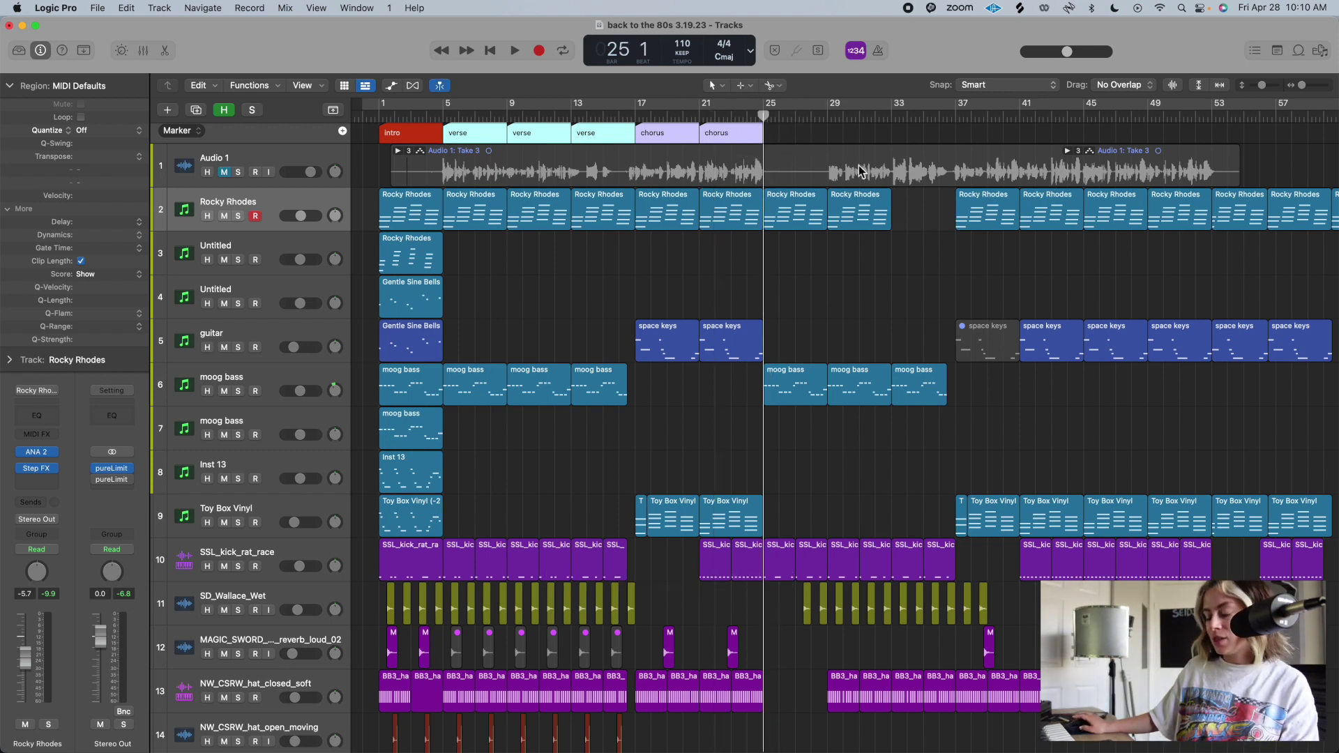
key("super+v")
- Duplicate the last two chorus markers back to back, filling the marker track from bar 45 to bar 69
left_click(1122, 124)
left_click(986, 131)
left_click(1073, 134, "shift")
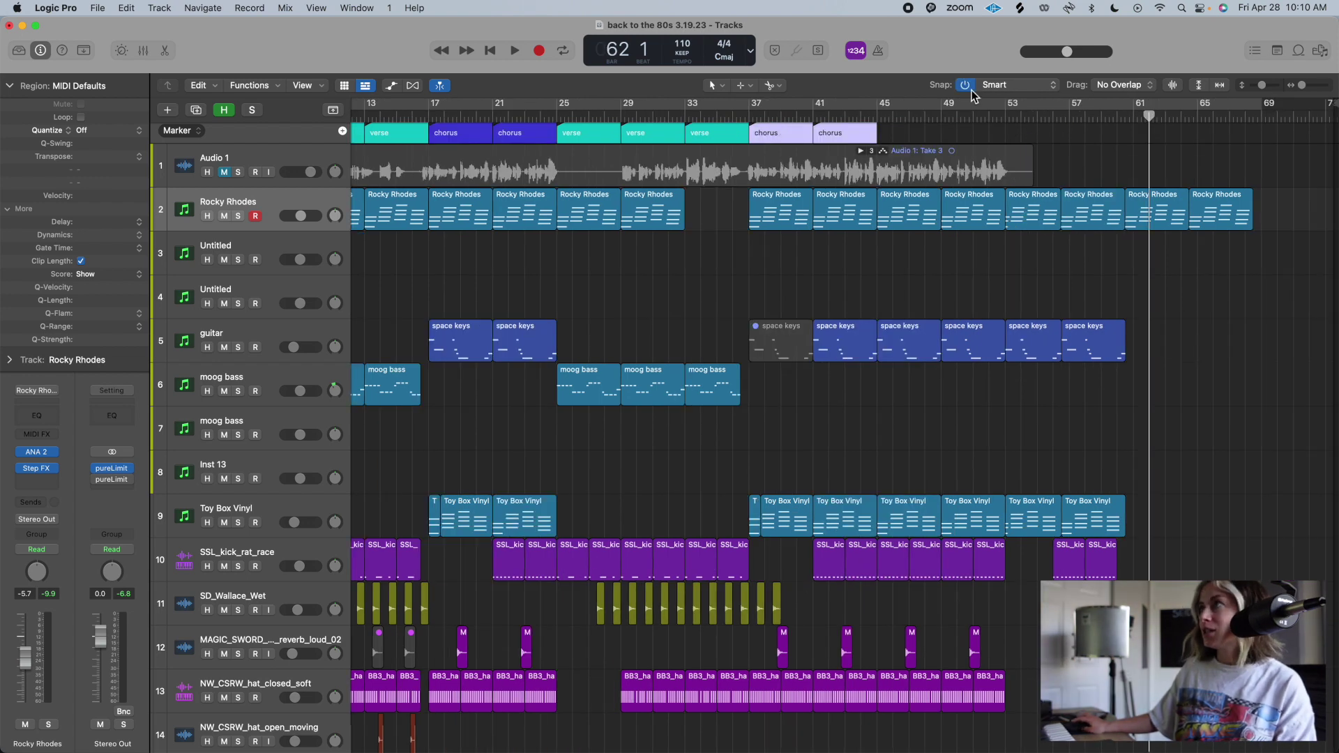
left_click_drag(1143, 117, 1005, 121)
key("super+v")
key("super+v")
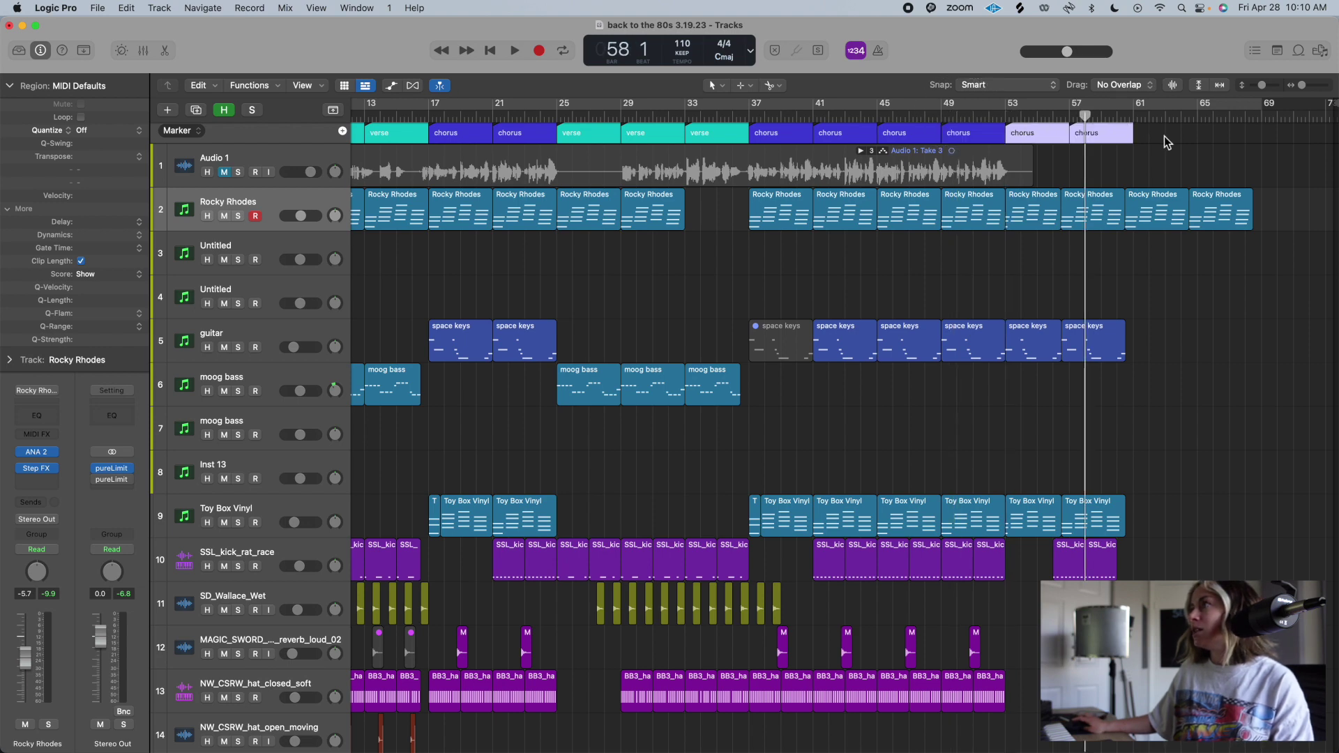
left_click_drag(1086, 116, 1140, 116)
key("super+v")
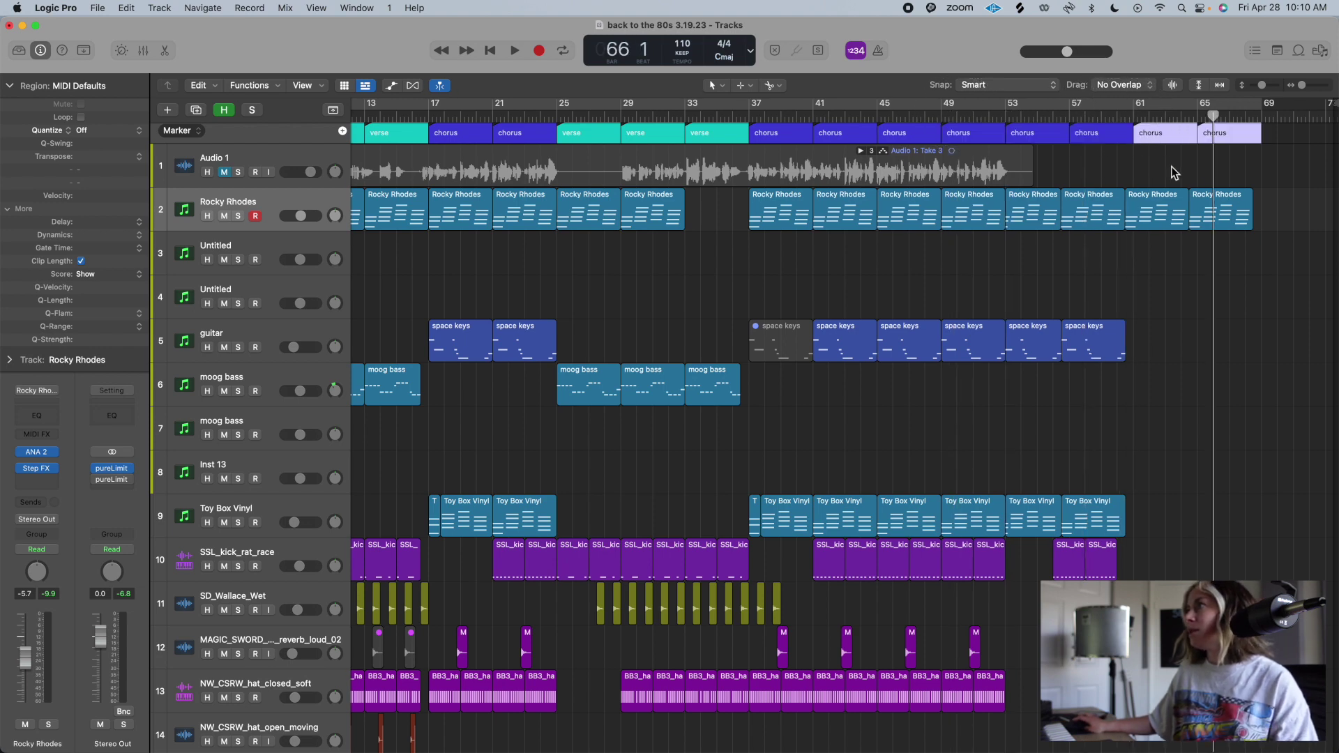
- Rename the last two chorus markers, starting at bar 61, "outro" and color them green
double_click(1157, 133)
type("ou")
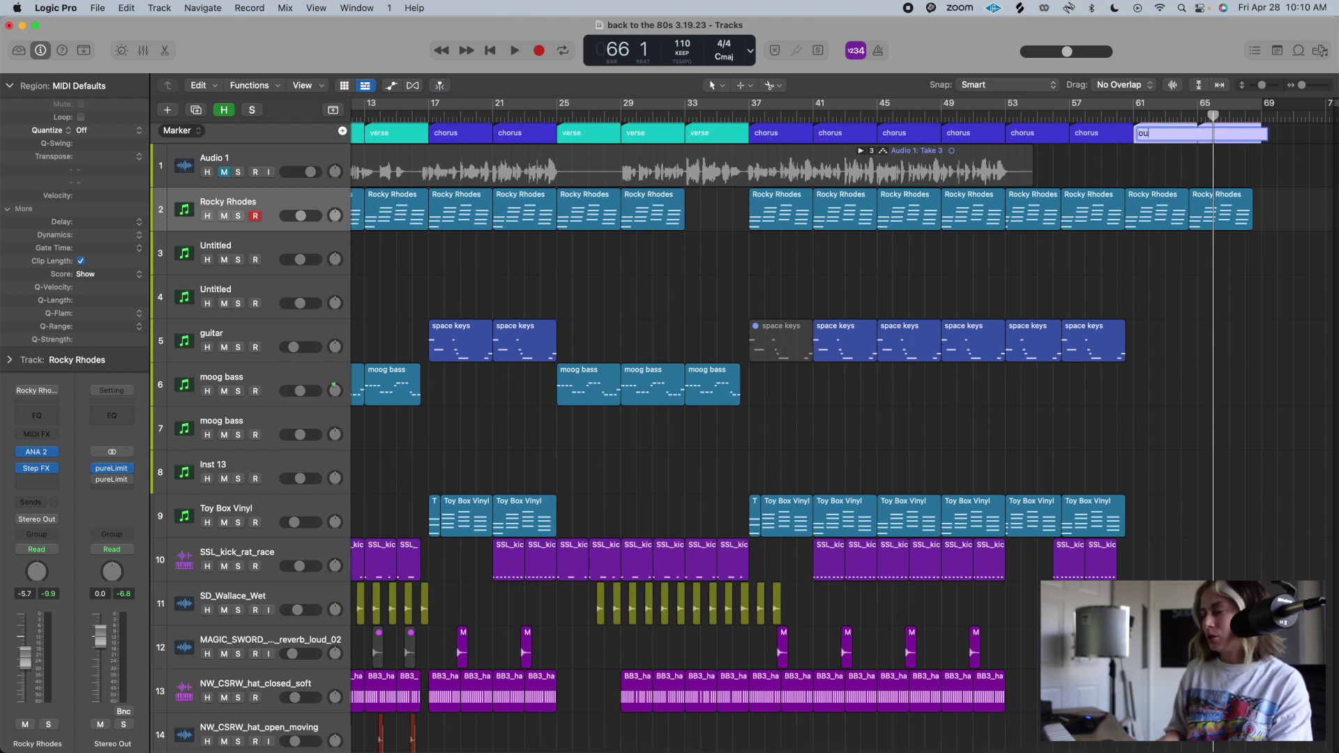
type("tro")
key("Return")
key("alt+c")
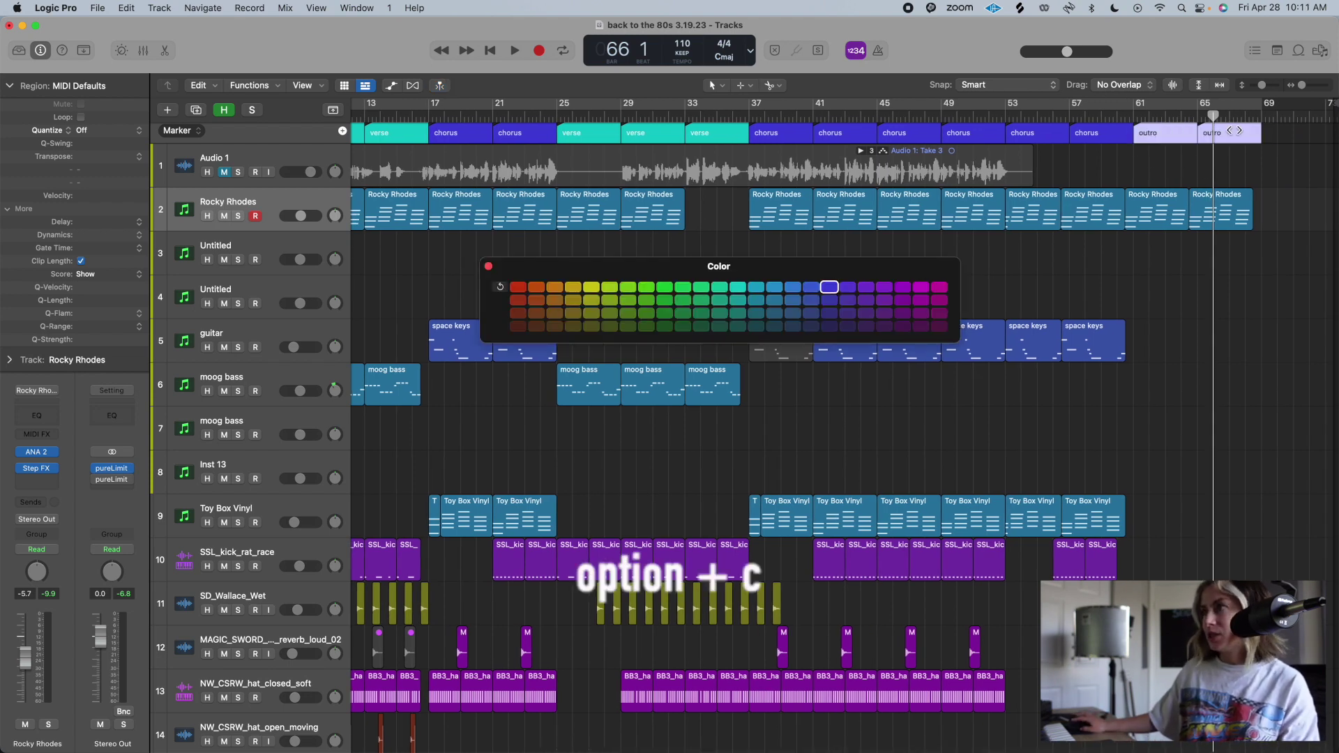
left_click(662, 286)
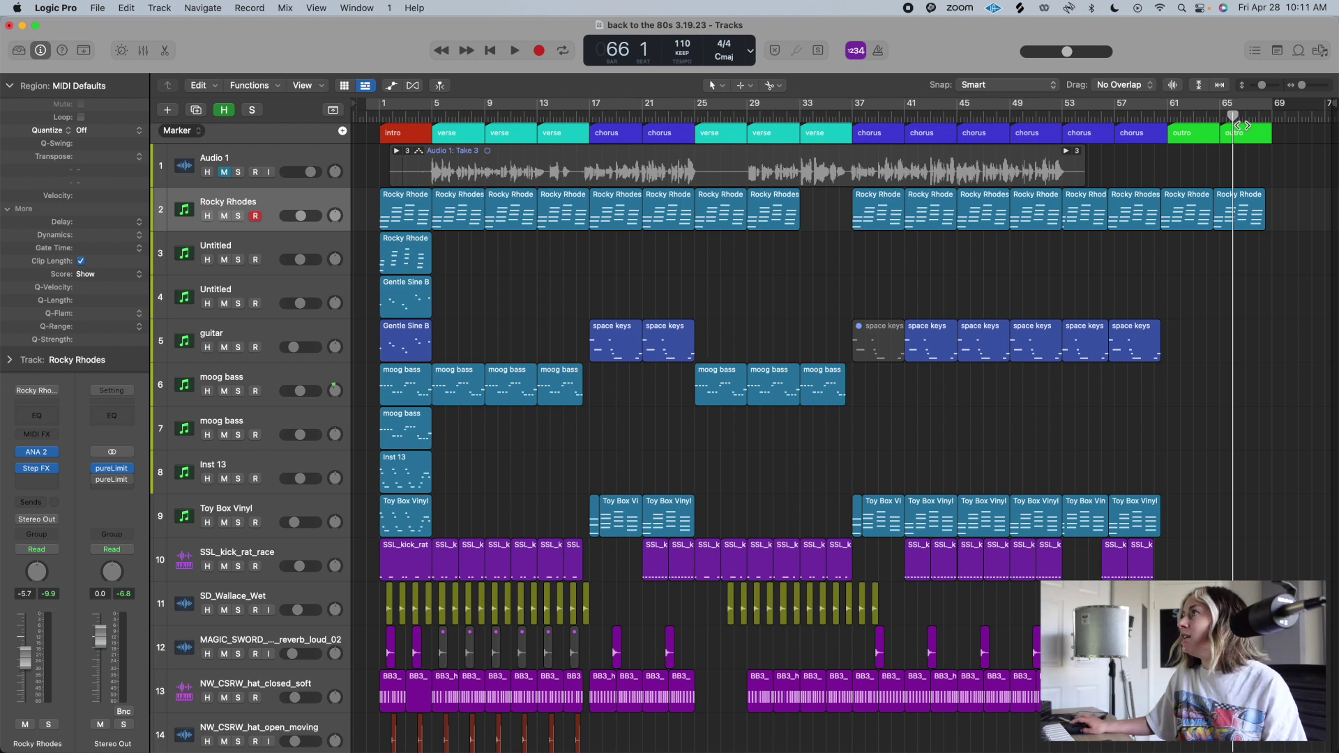
left_click_drag(1236, 126, 1106, 152)
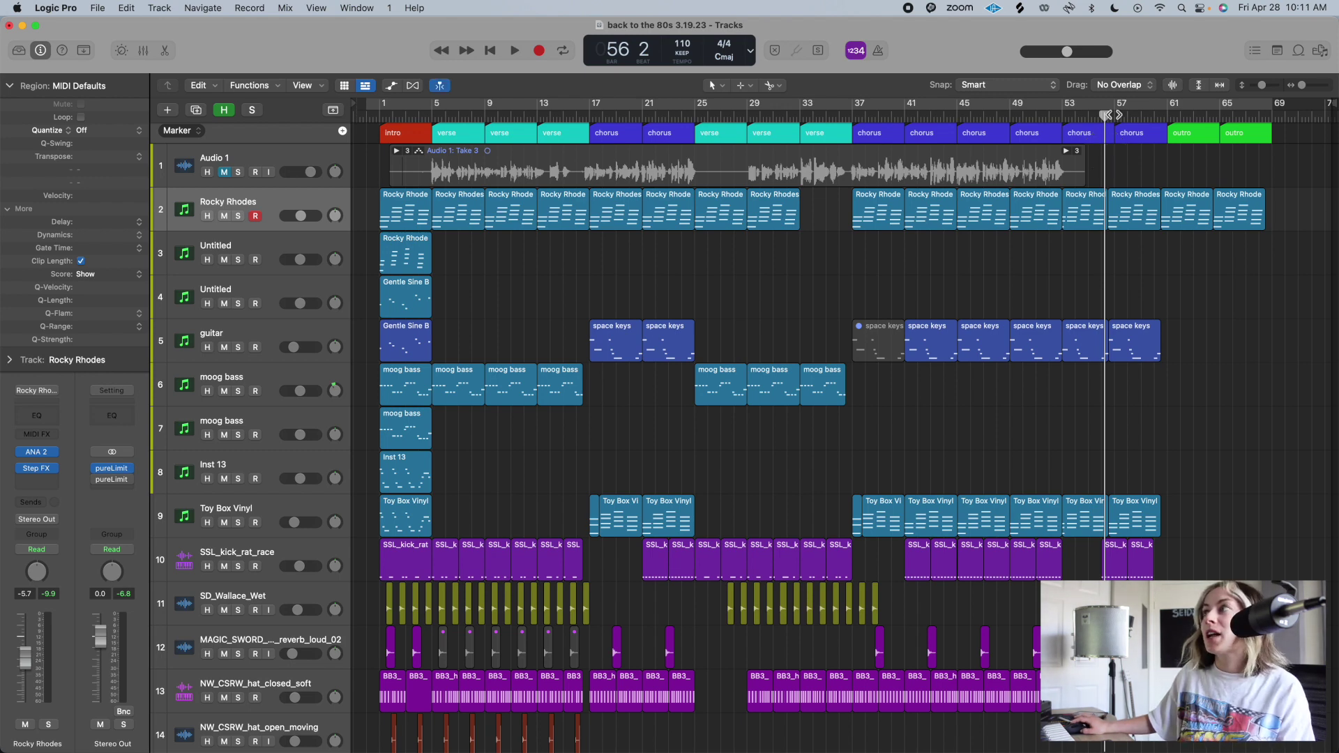
left_click_drag(1269, 248, 1151, 227)
left_click(1190, 265)
left_click_drag(1258, 258, 1128, 223)
left_click(1123, 148)
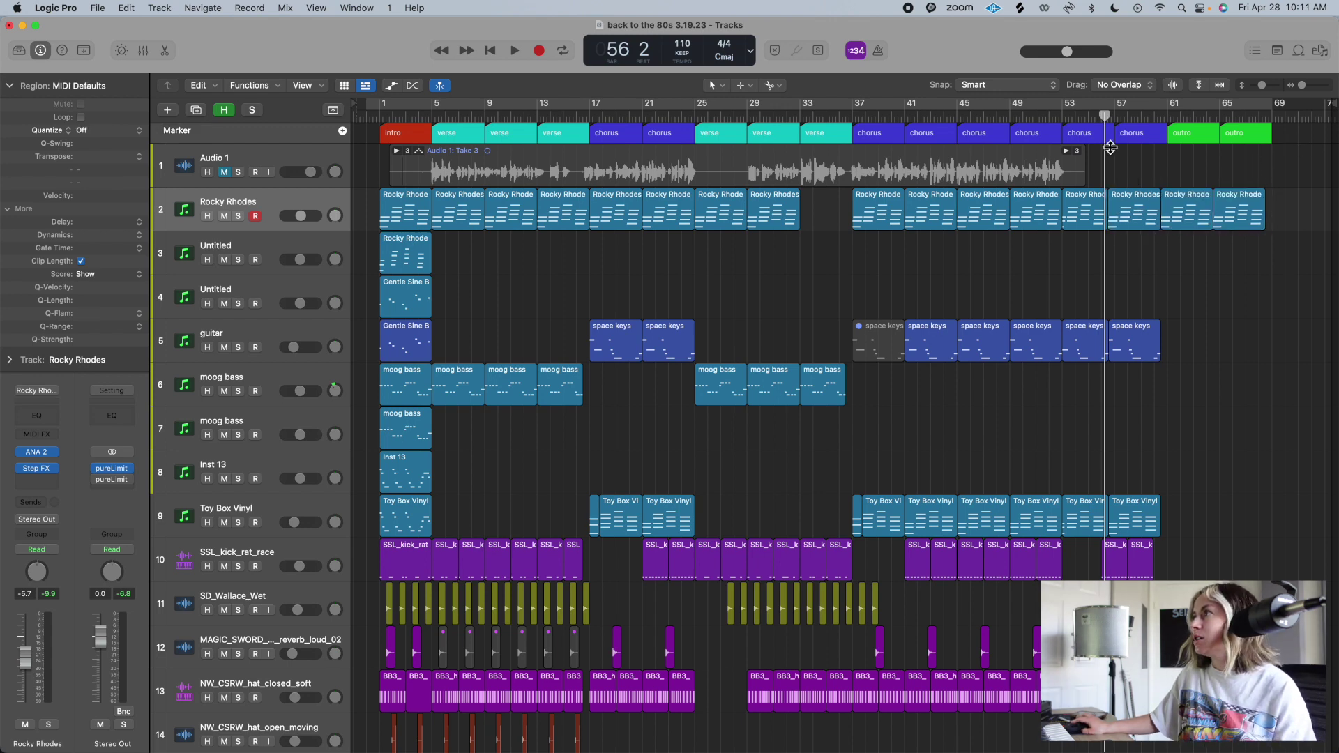
- Delete the chorus marker at bar 57 and the two green outro markers that follow it
left_click(1131, 135)
key("Delete")
left_click(1176, 136)
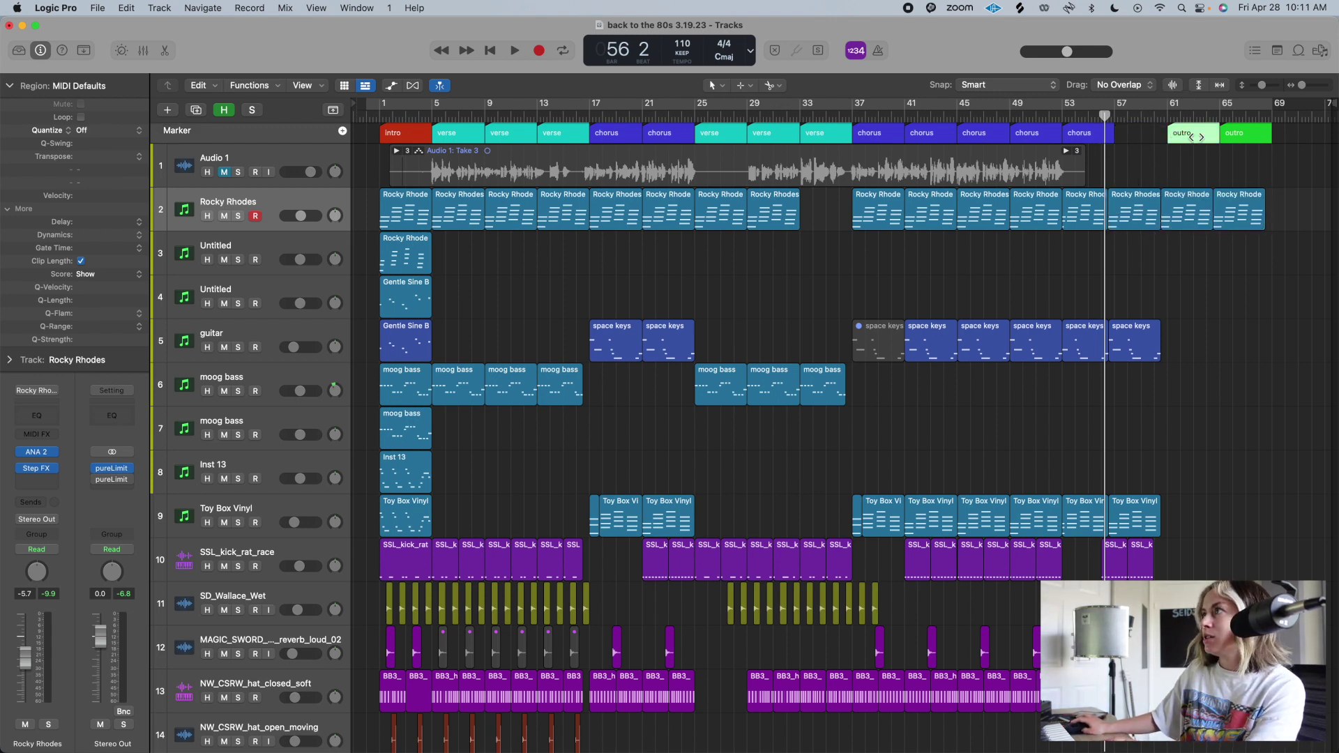
key("Delete")
- Select the Rocky Rhodes region just before bar 57 with all following regions and move them to start at bar 57
left_click(1121, 219)
key("shift+f")
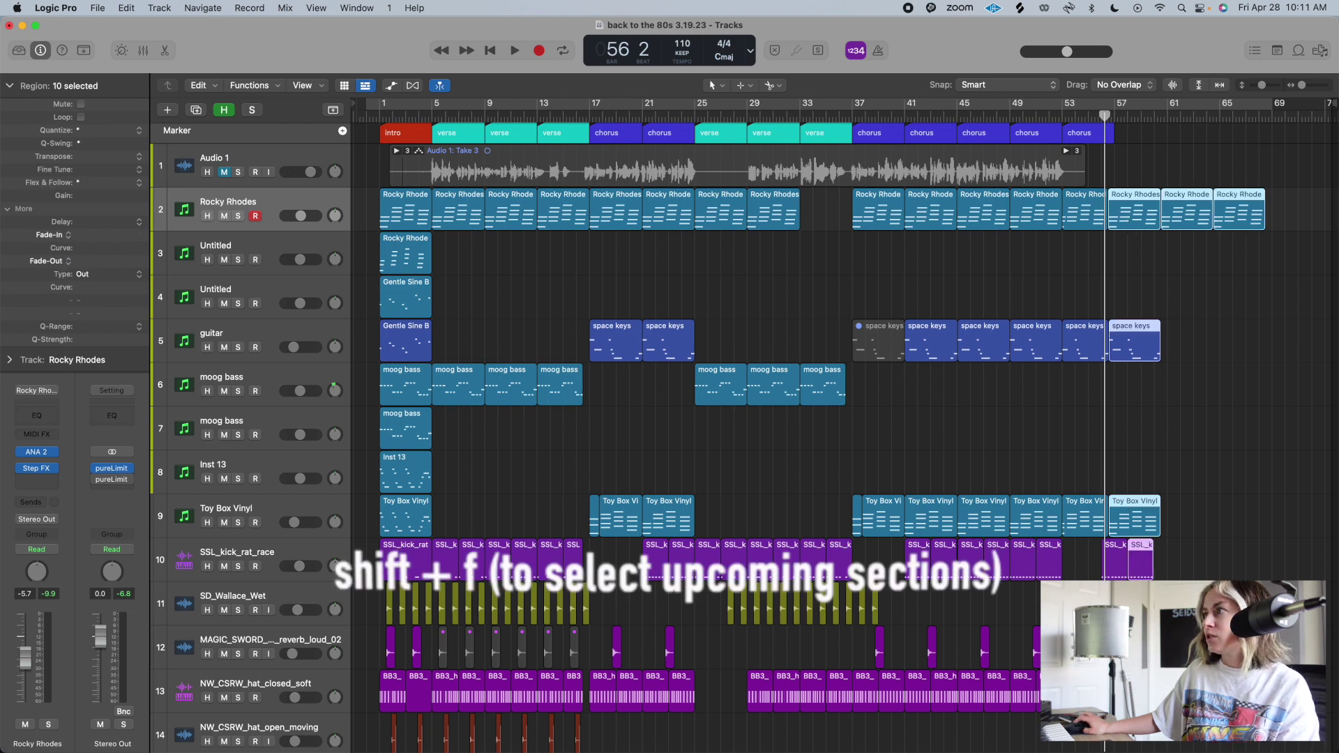
left_click_drag(1131, 221, 1136, 219)
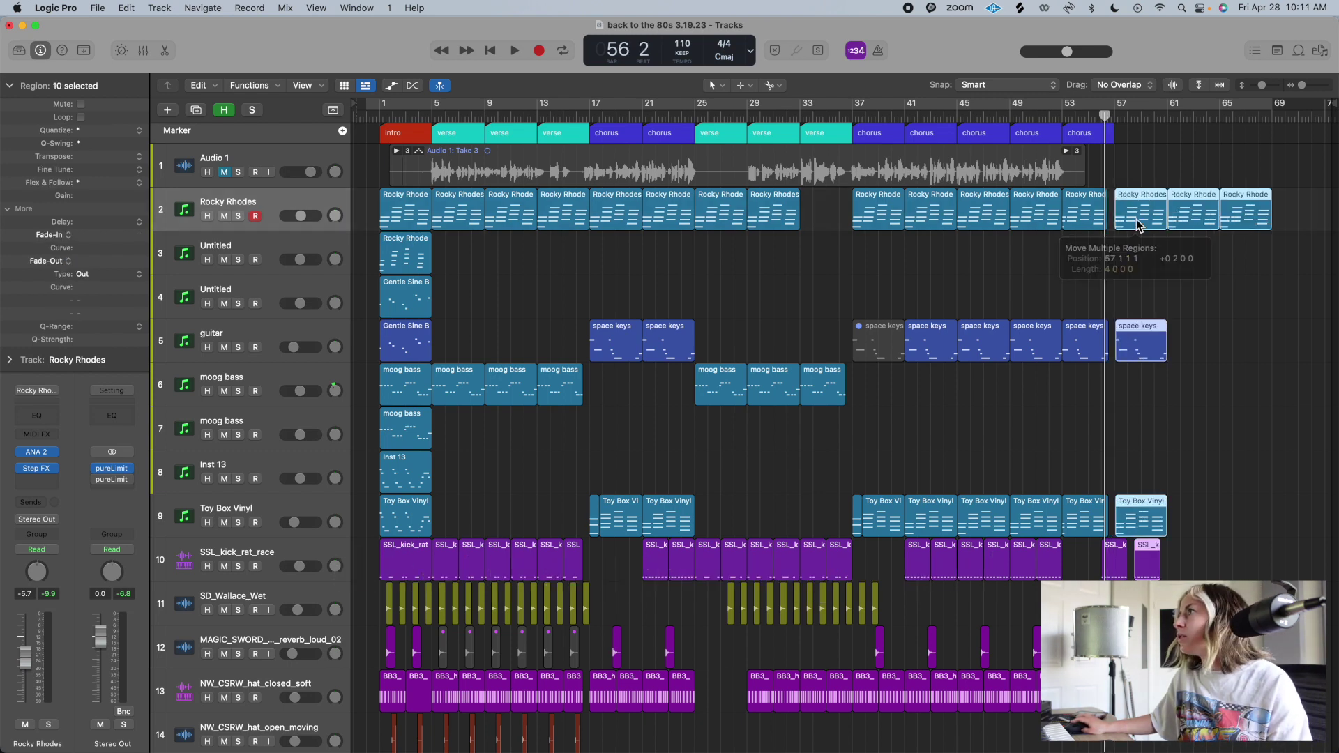
- Duplicate the last chorus marker to fill bars 57 to 69 and rename the three copies "outro"
left_click(1095, 133)
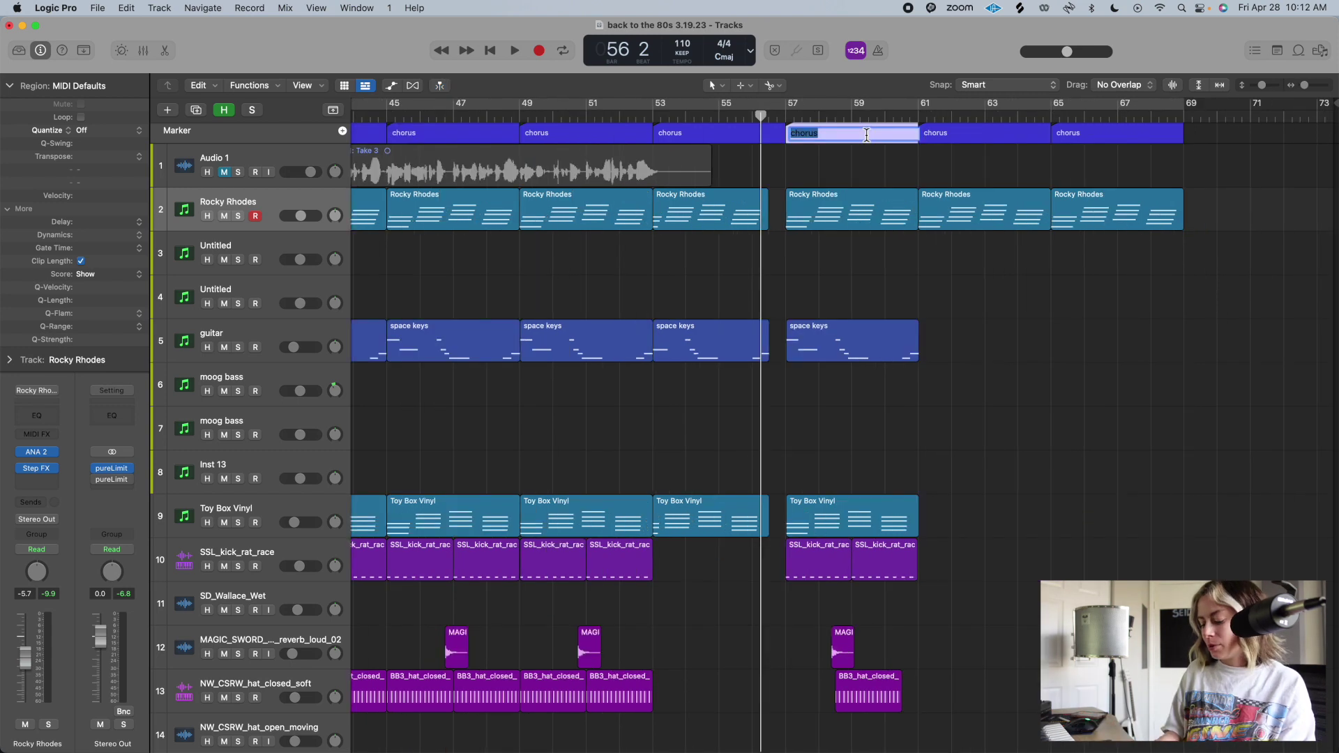
type("outro")
double_click(976, 134)
type("outro")
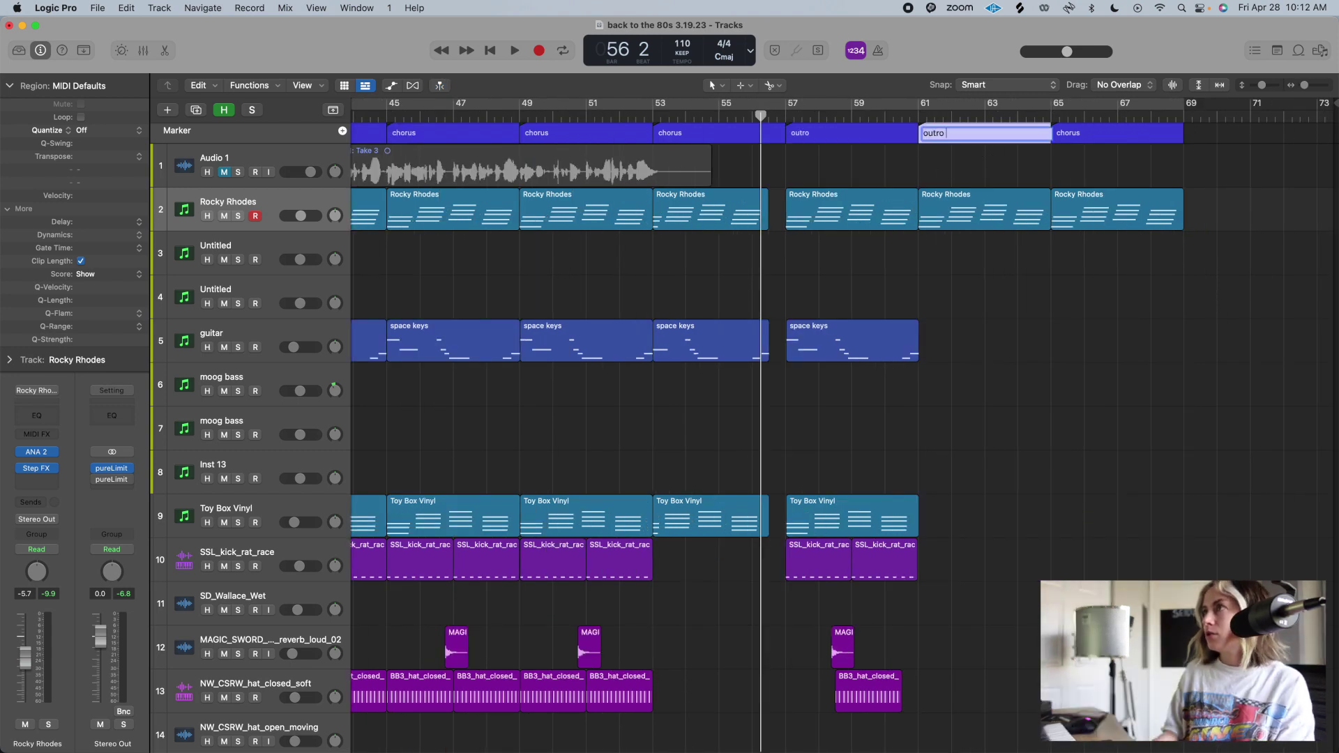
key("Return")
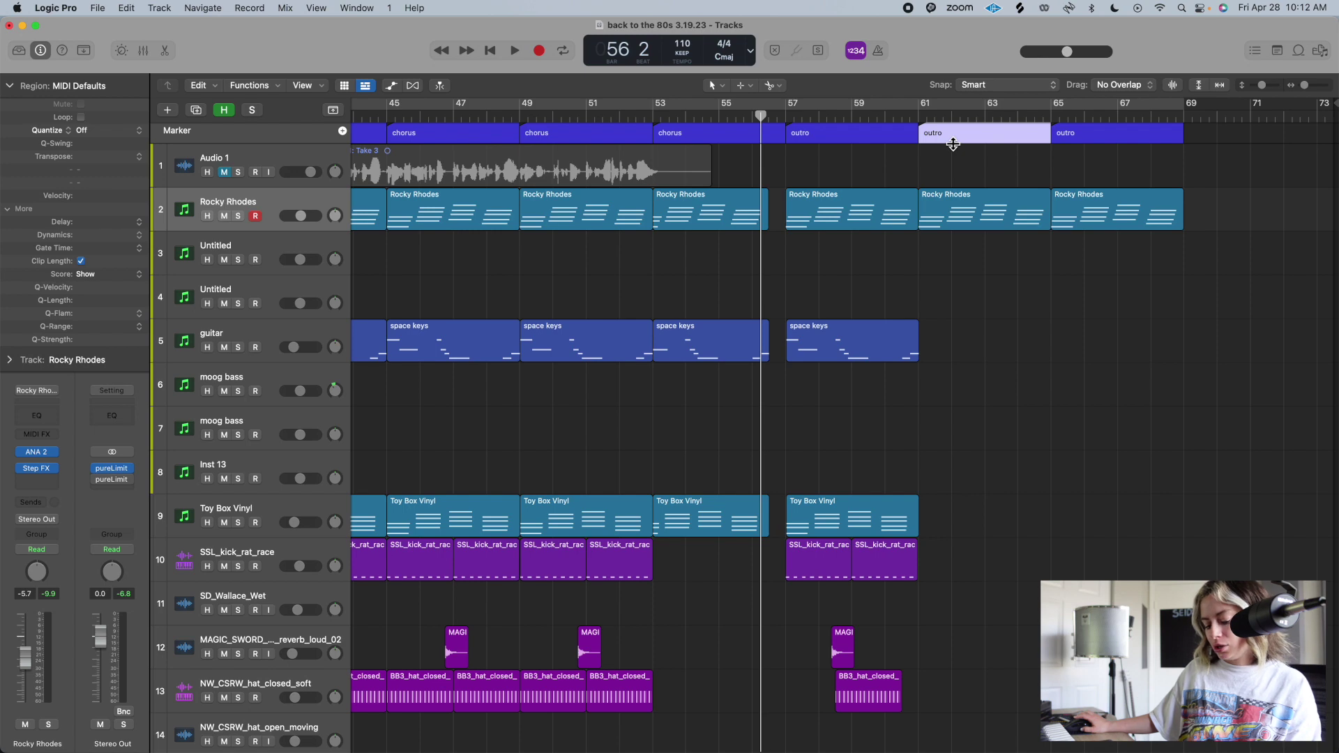
- Color the outro markers at bars 61 and 65 green
key("alt+c")
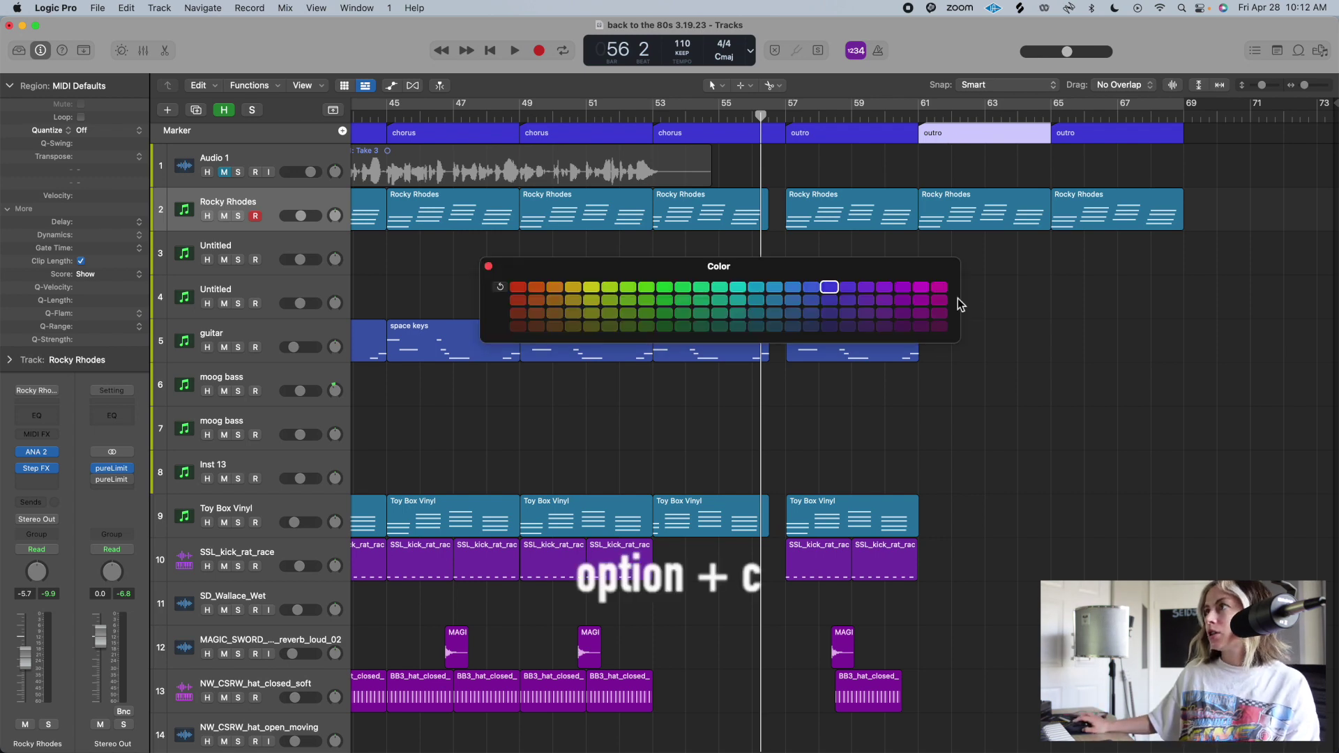
left_click(939, 288)
left_click(663, 287)
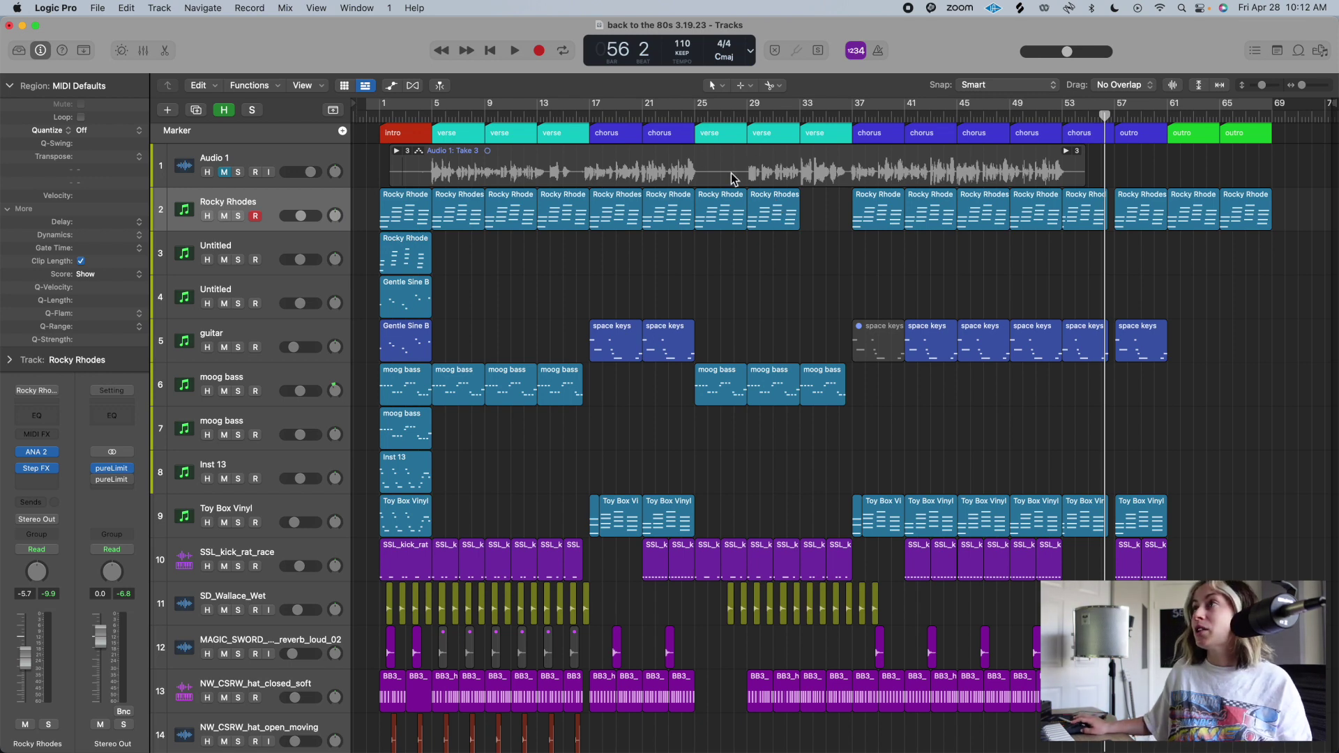
- Set the cycle range to the first chorus marker, to the Rocky Rhodes region at bar 45, and finally to bars 17 to 25
left_click(624, 138)
key("u")
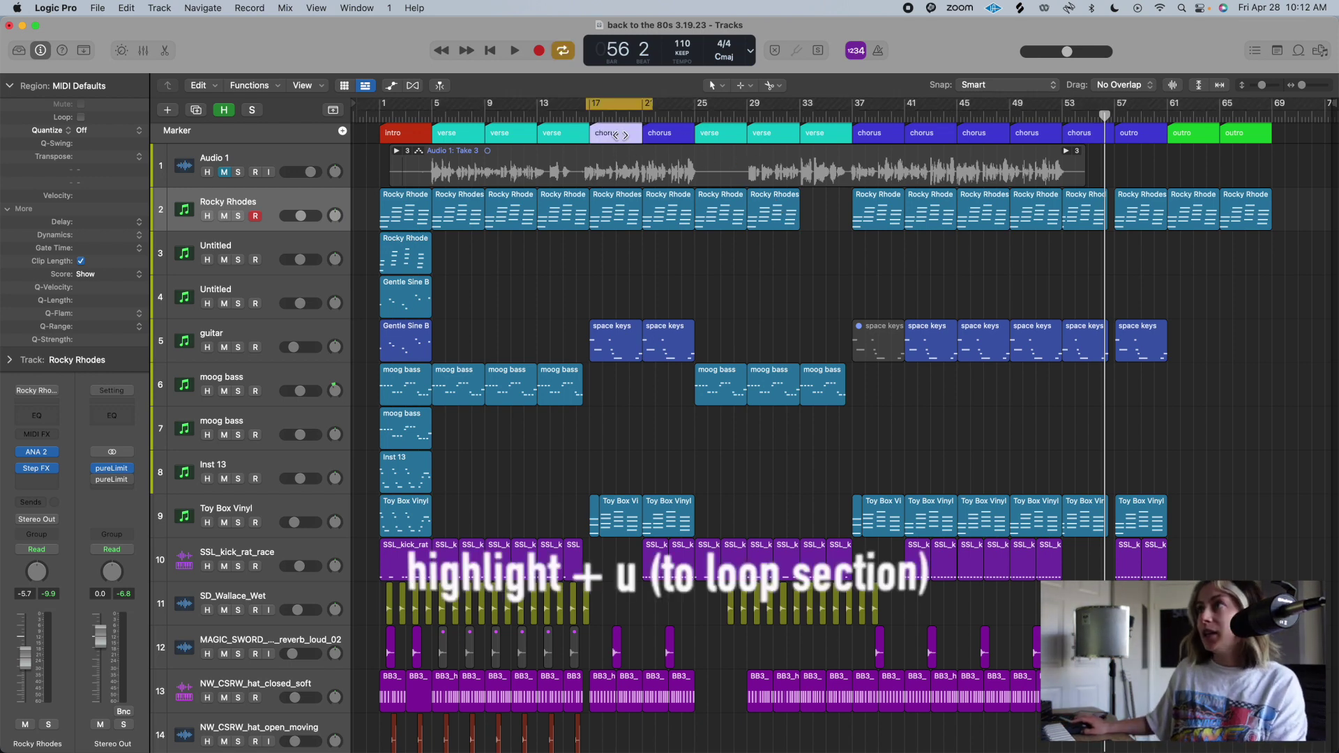
left_click(623, 226)
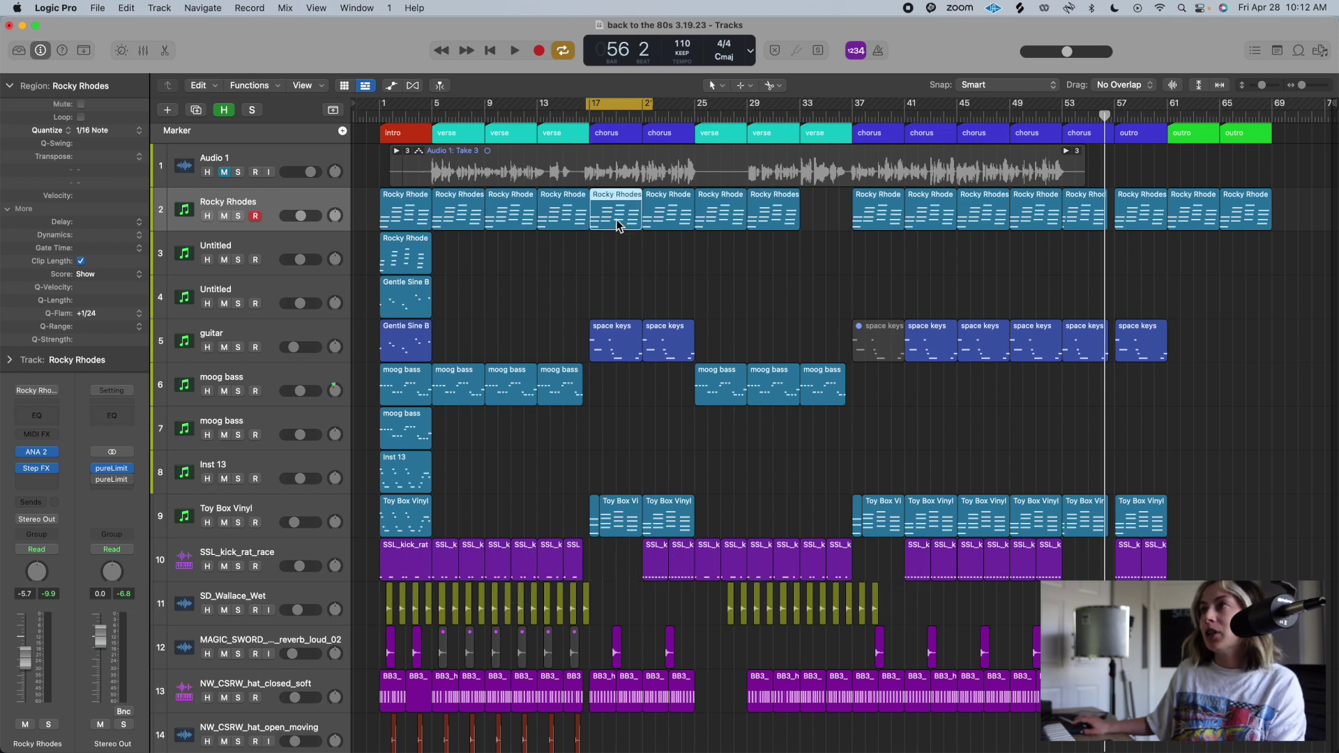
left_click(975, 216)
key("u")
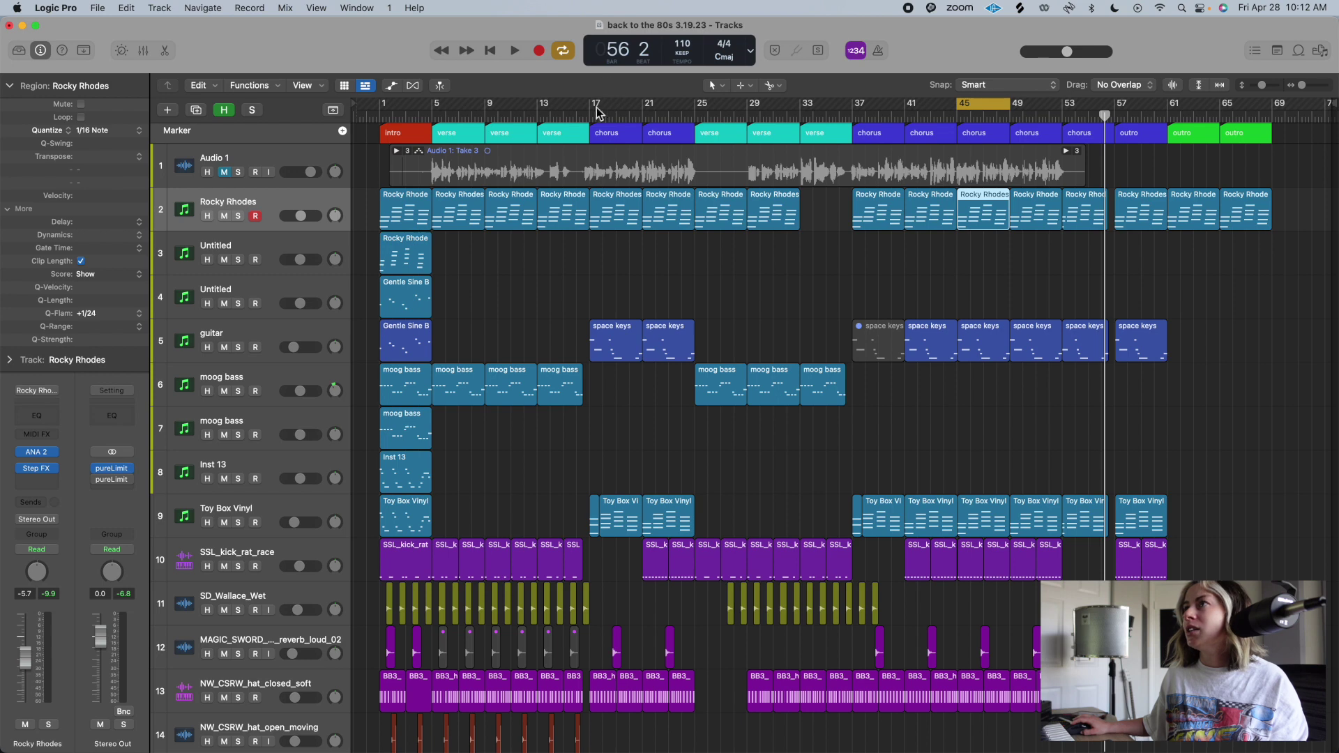
left_click_drag(592, 109, 696, 111)
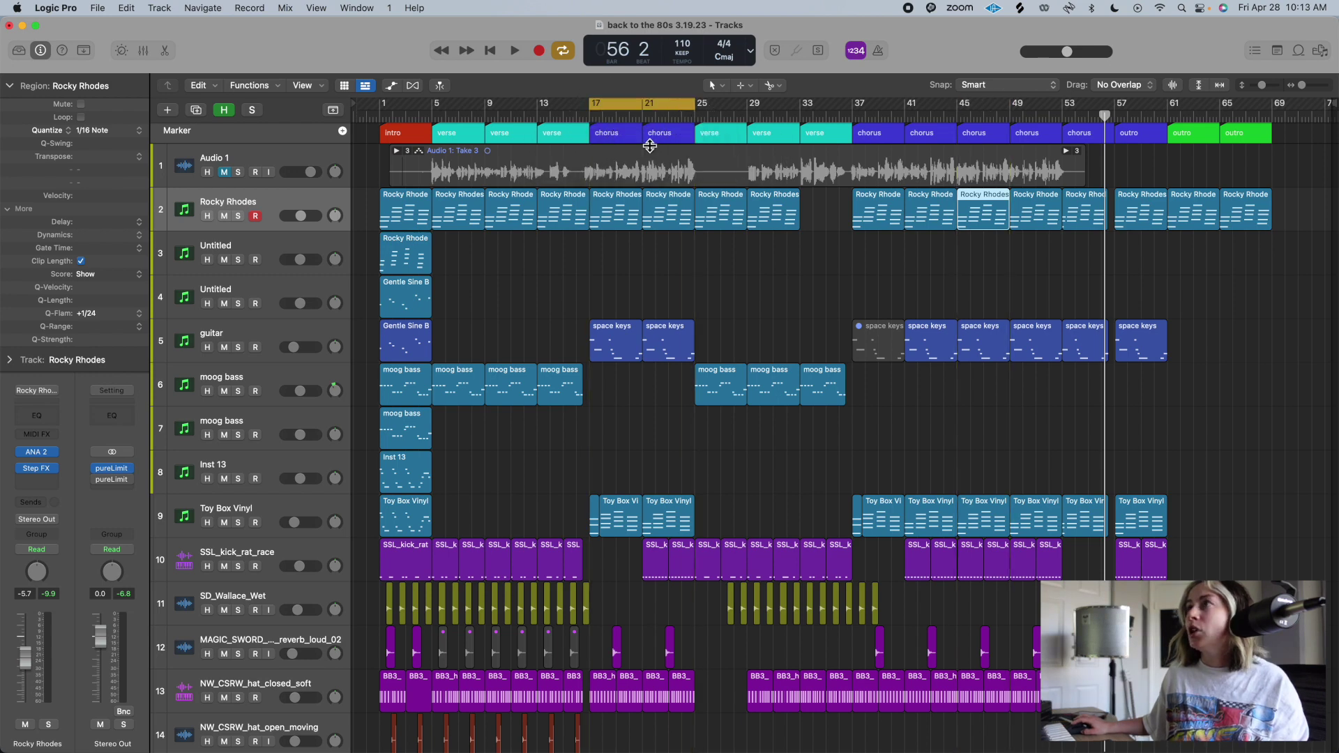
- Turn bars 13 to 17 into a skip cycle area and play the song across it from about bar 10
left_click_drag(539, 106, 592, 108)
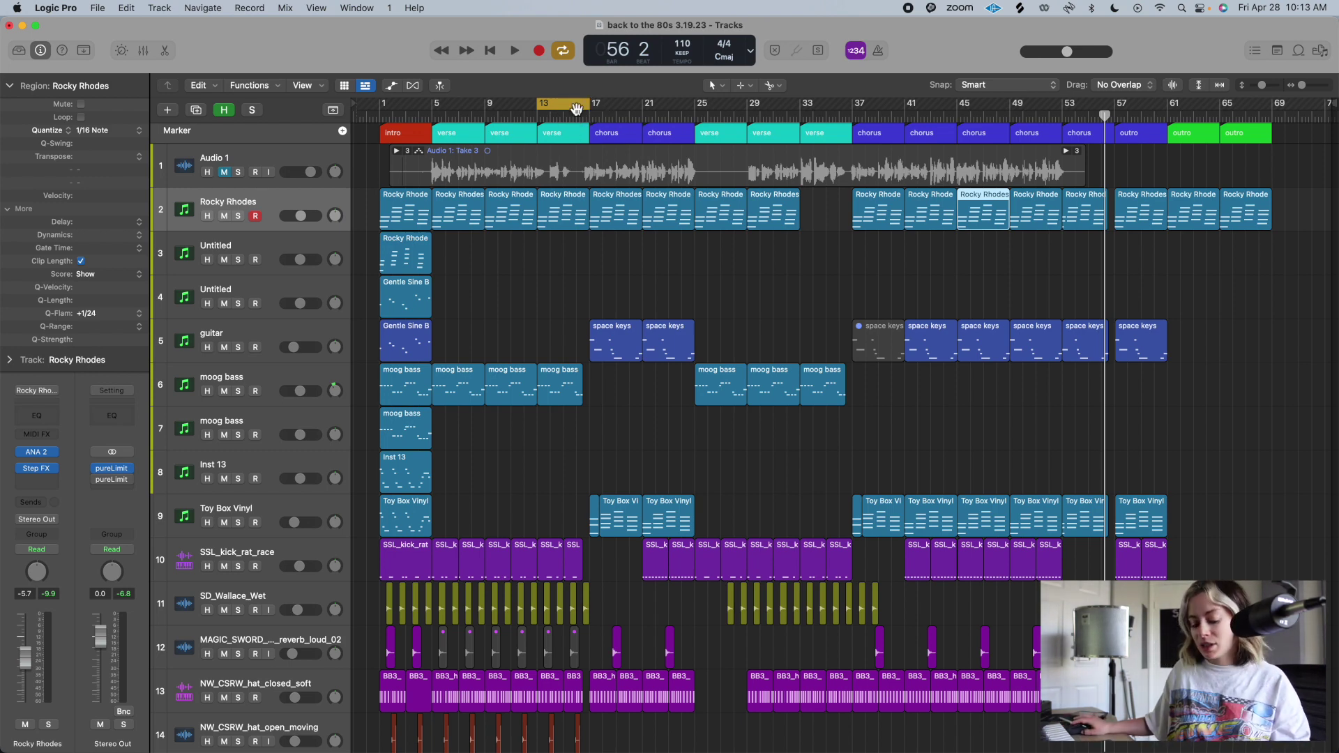
left_click(560, 106, "super")
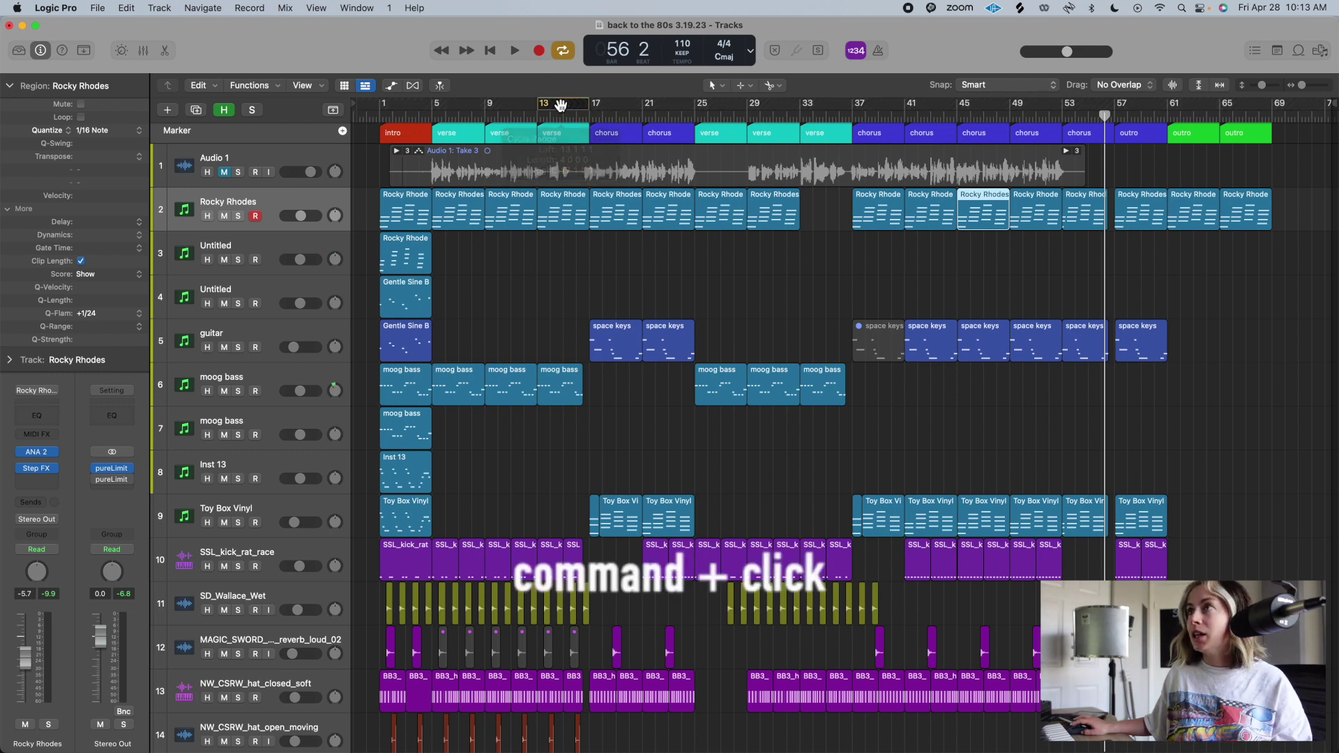
left_click_drag(1109, 115, 508, 115)
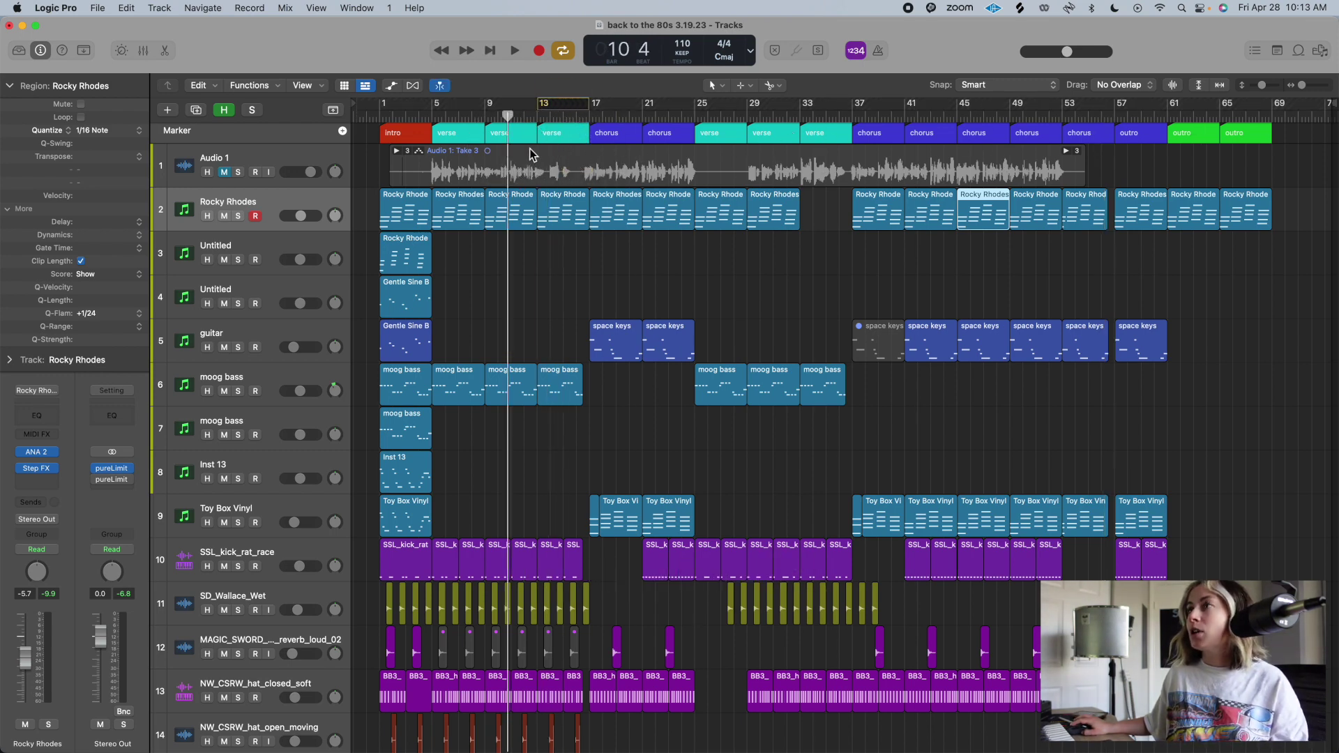
key("space")
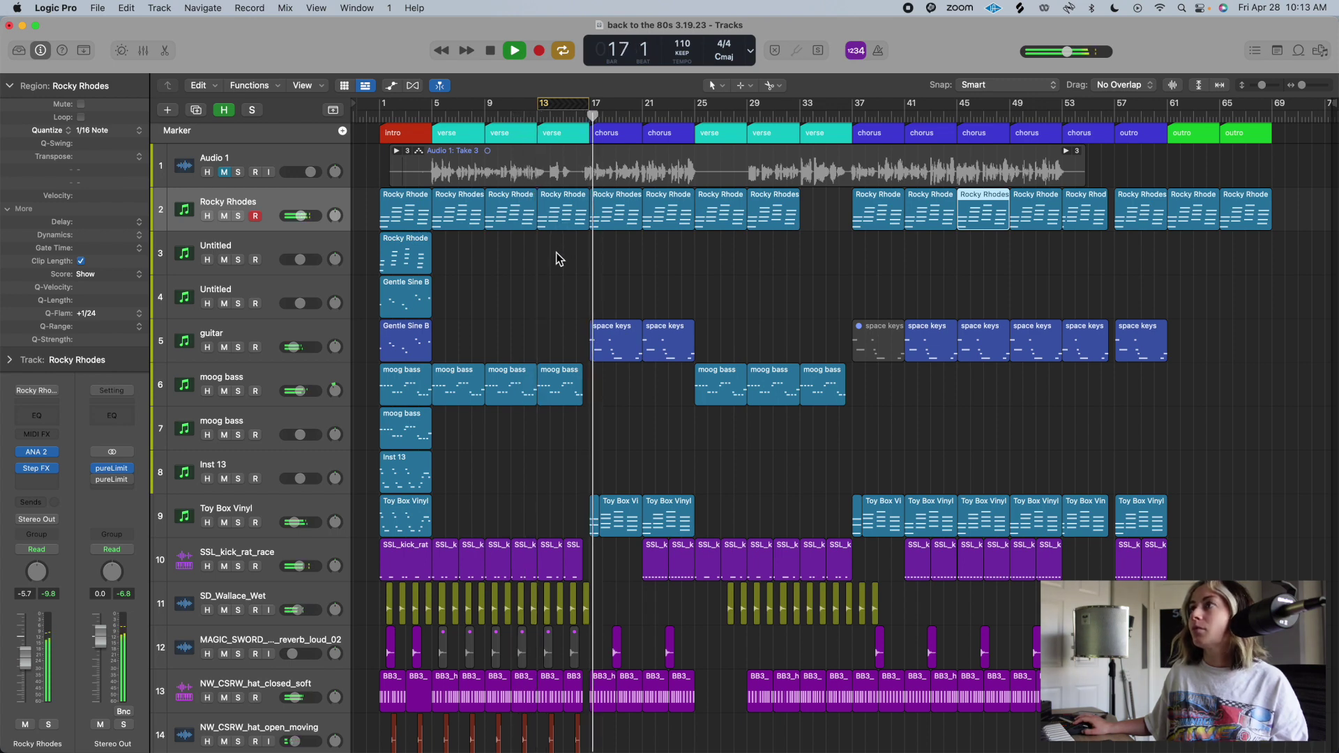
left_click(492, 52)
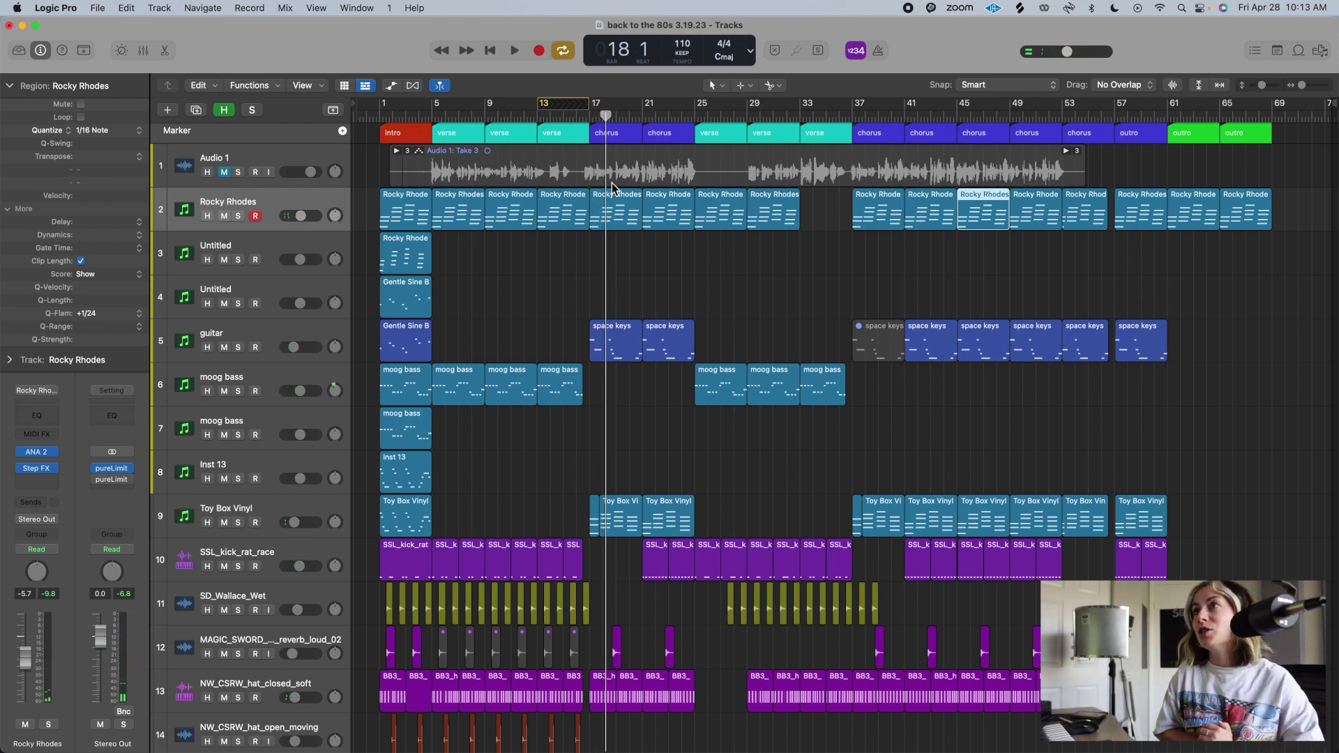
- Rename the current marker set "my arragment"
left_click(199, 133)
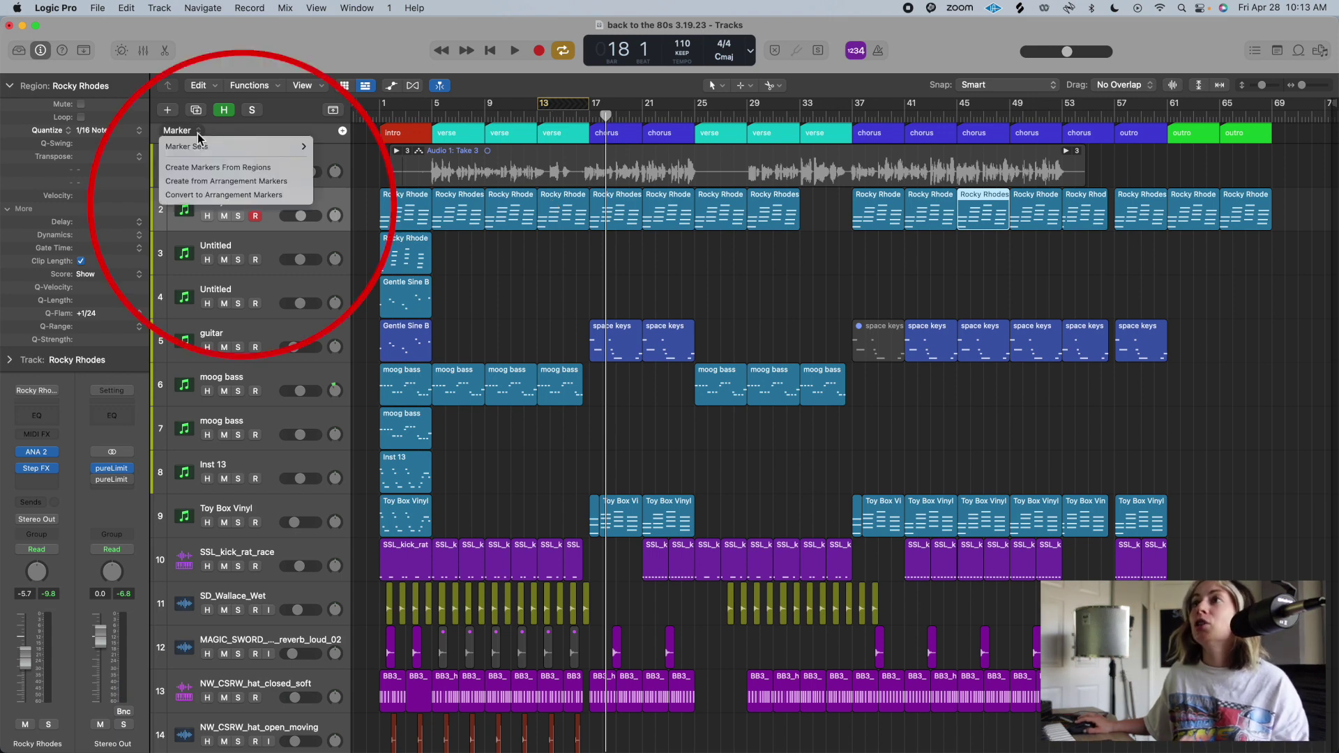
mouse_move(293, 147)
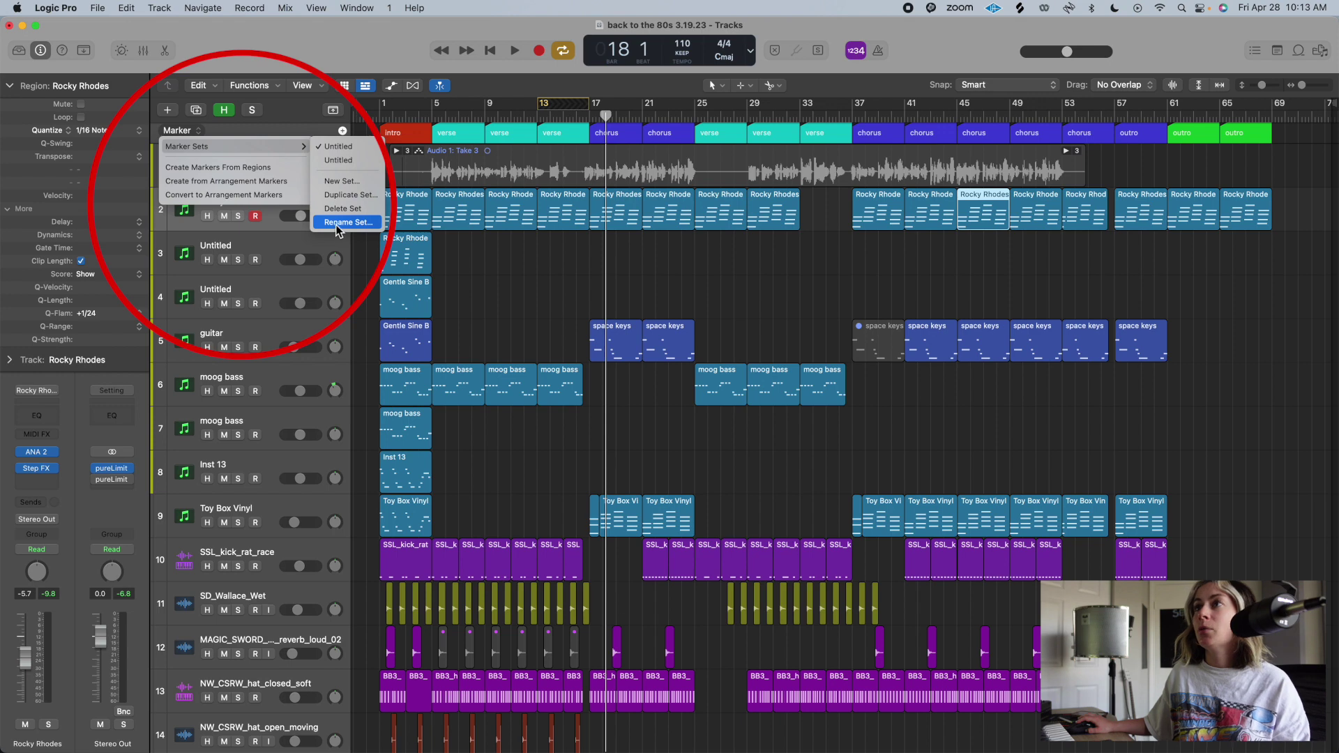
left_click(336, 223)
type("my arragment")
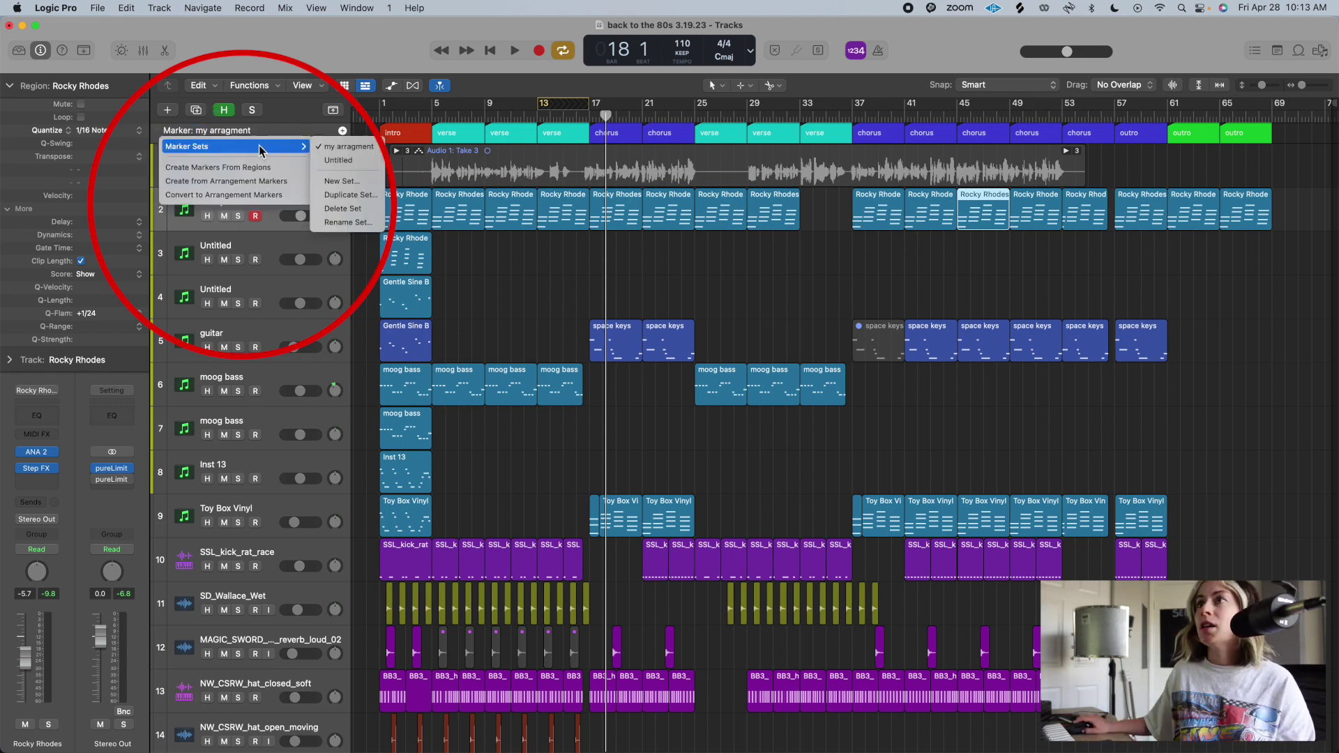
- Create a new marker set with a marker from about bar 17 to bar 25 named "please add guitar here"
left_click(341, 180)
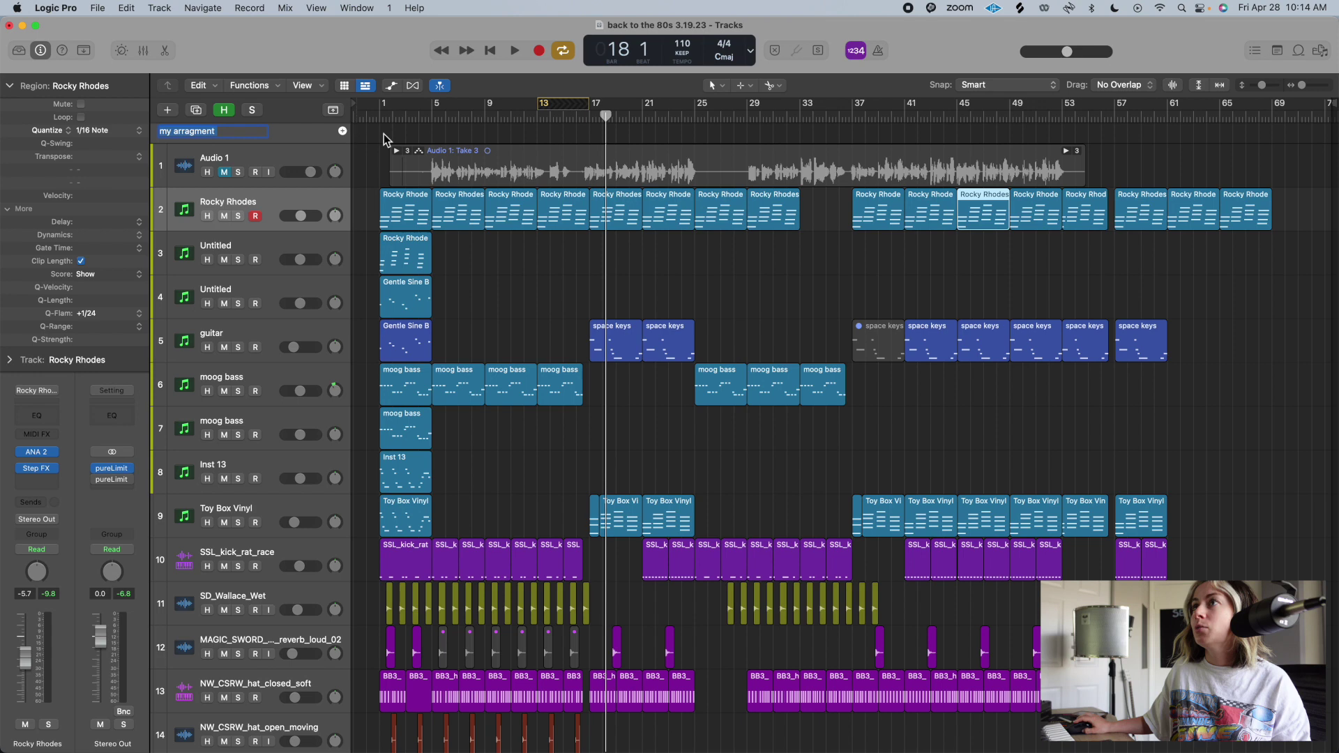
left_click_drag(606, 122, 586, 121)
left_click(342, 132)
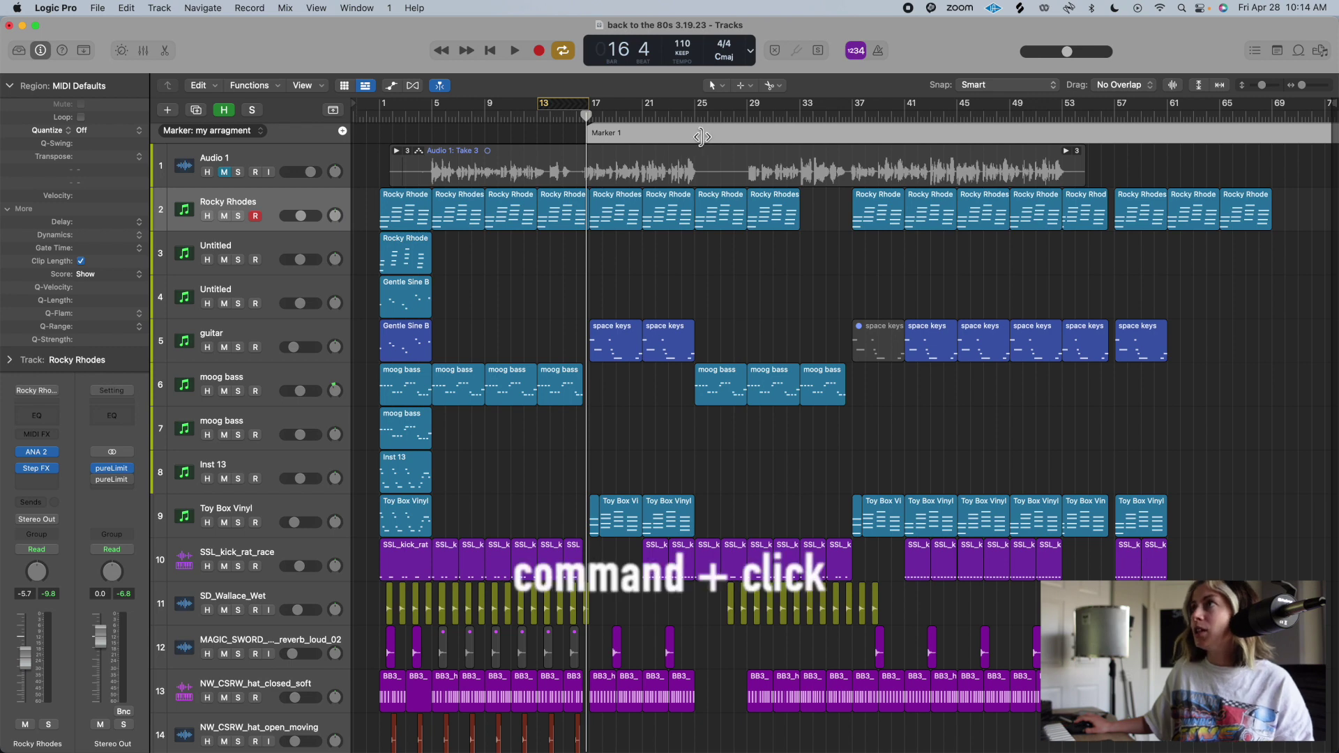
left_click(694, 138, "super")
type("please add guitar here")
key("Return")
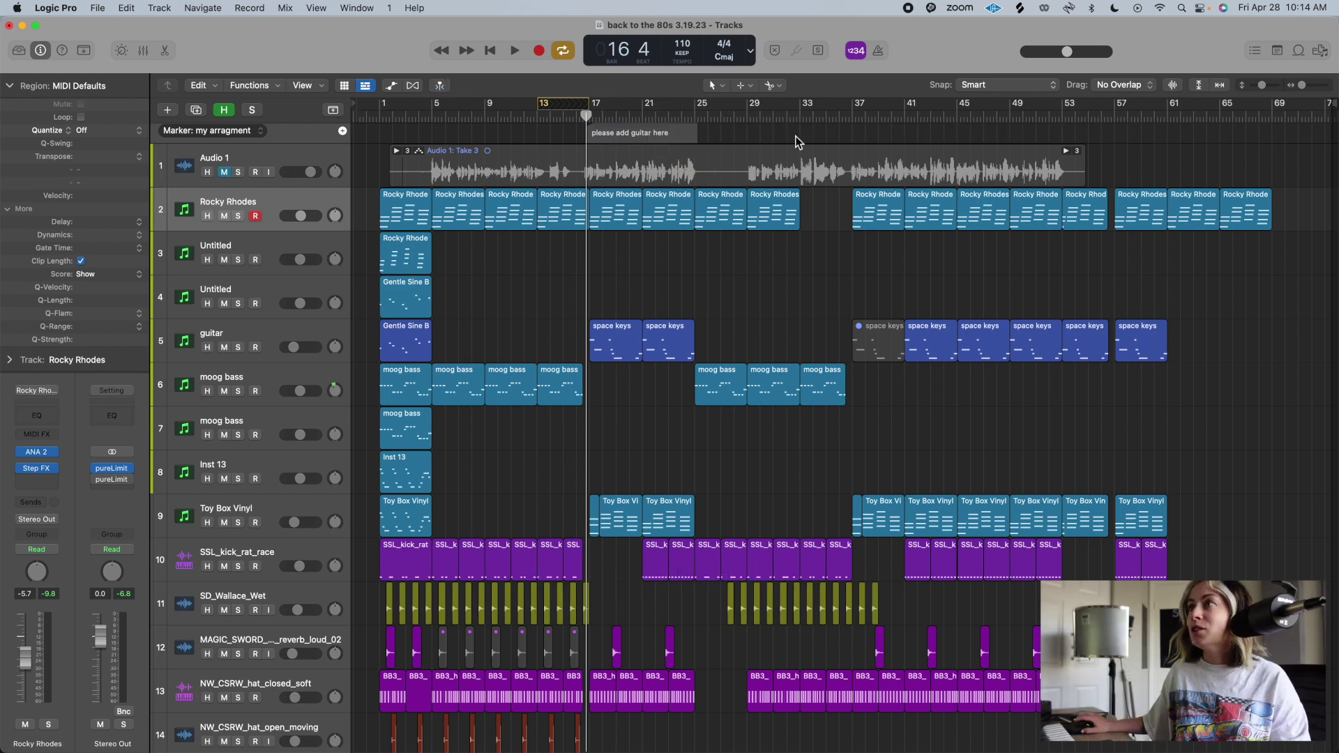
- Switch back to the first "my arragment" marker set, which holds the song sections
left_click(262, 131)
mouse_move(272, 148)
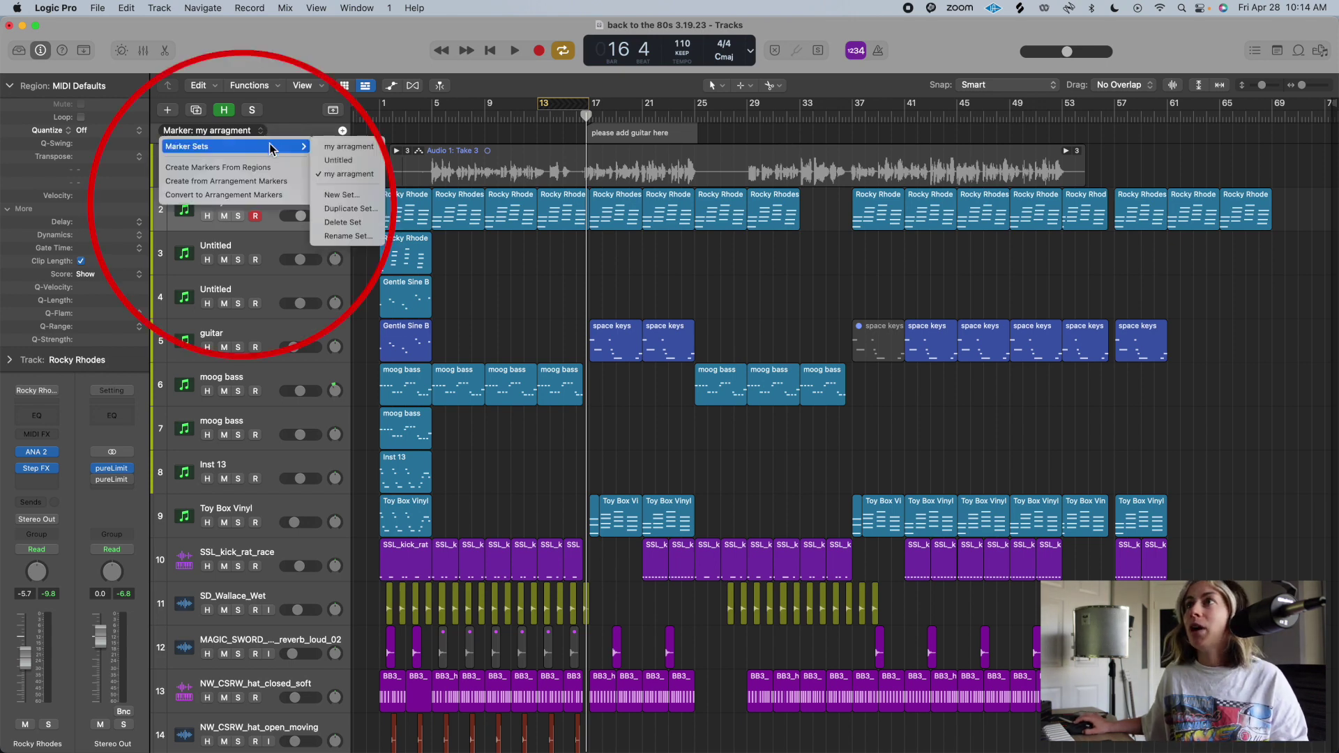
left_click(348, 146)
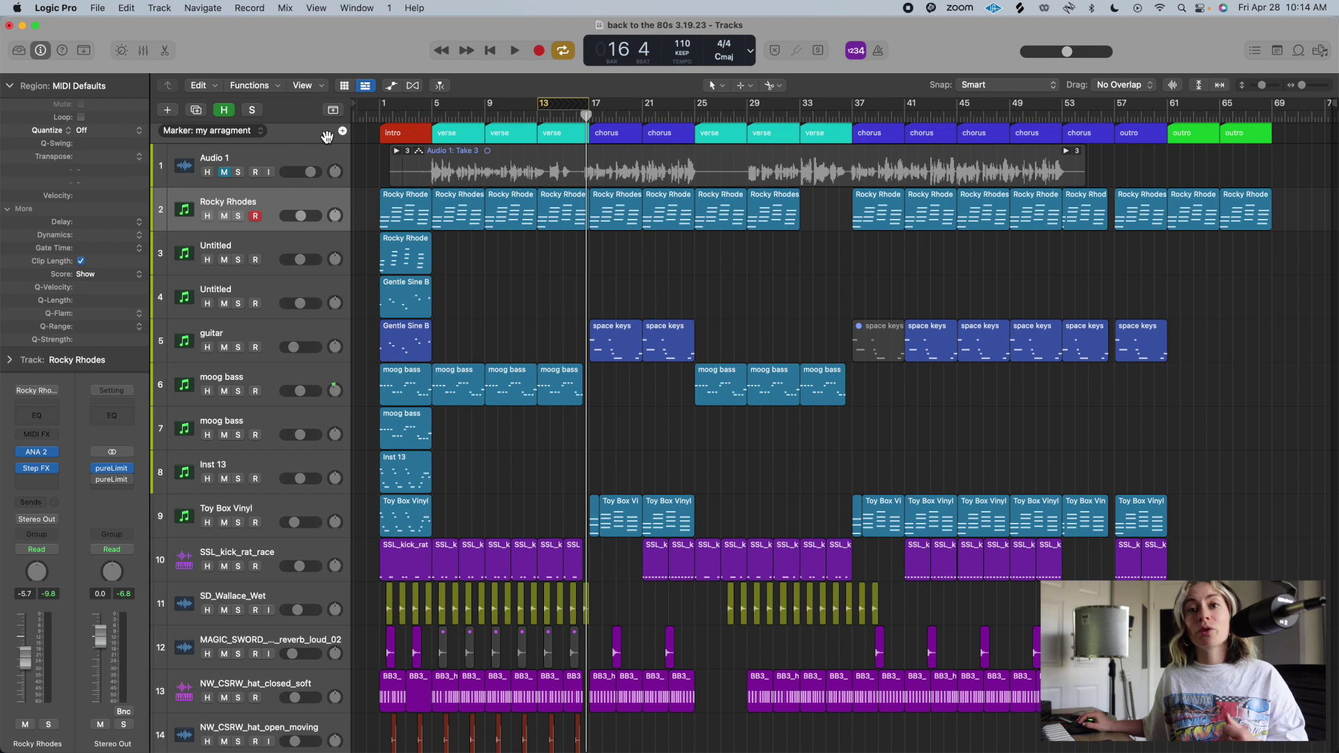
- Convert the song section markers to arrangement markers and turn off cycle mode
left_click(262, 131)
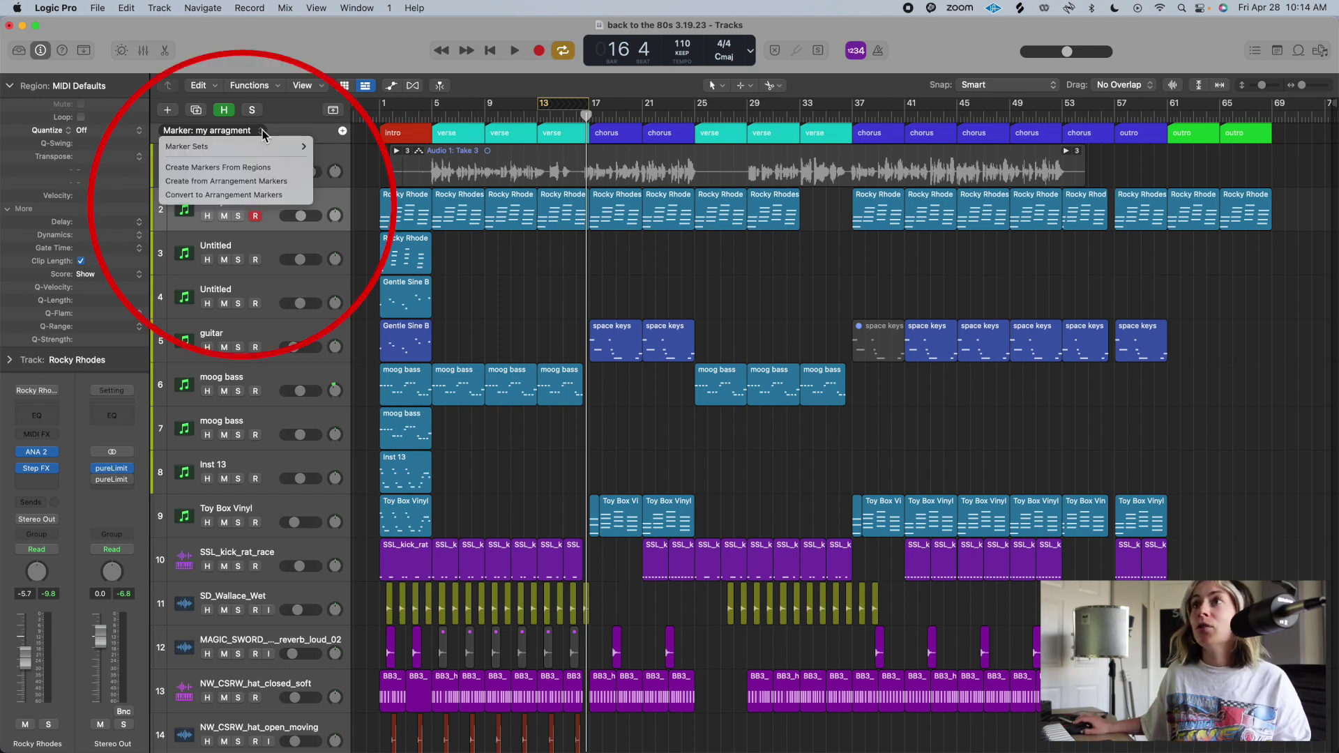
left_click(263, 196)
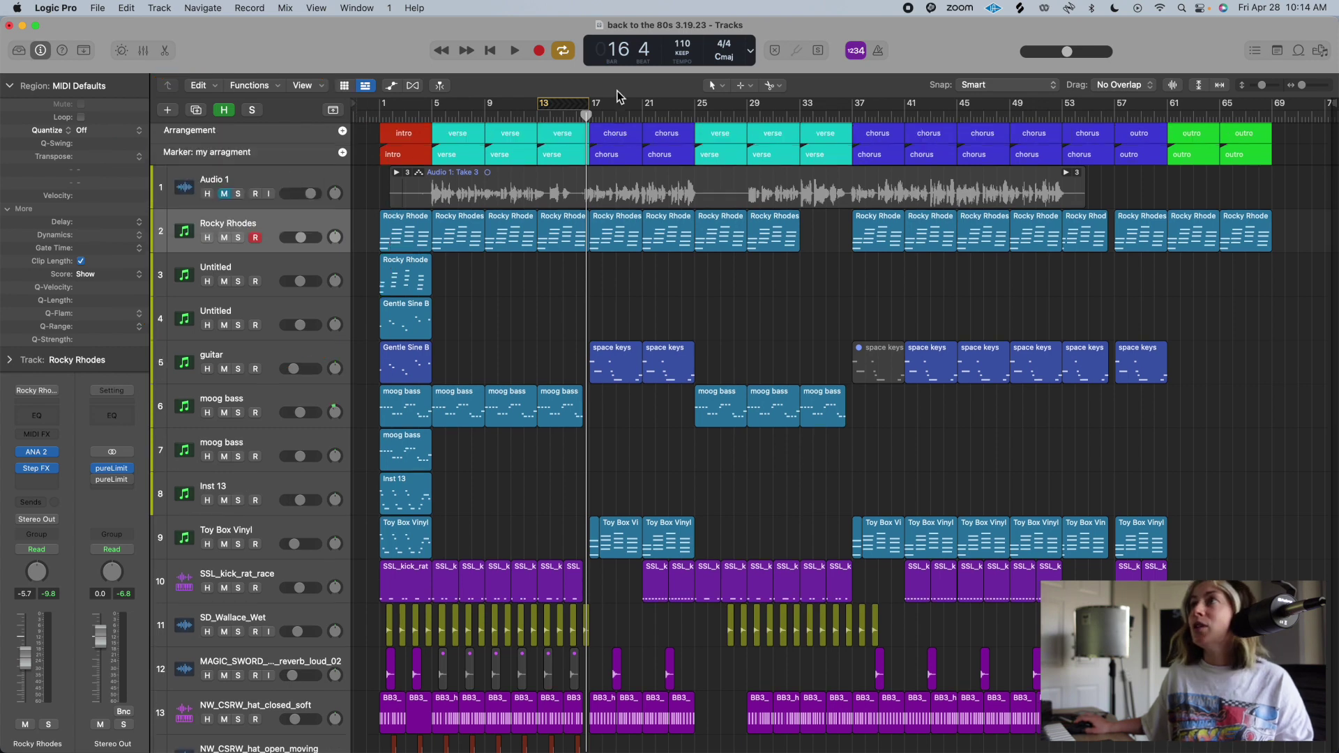
left_click(564, 51)
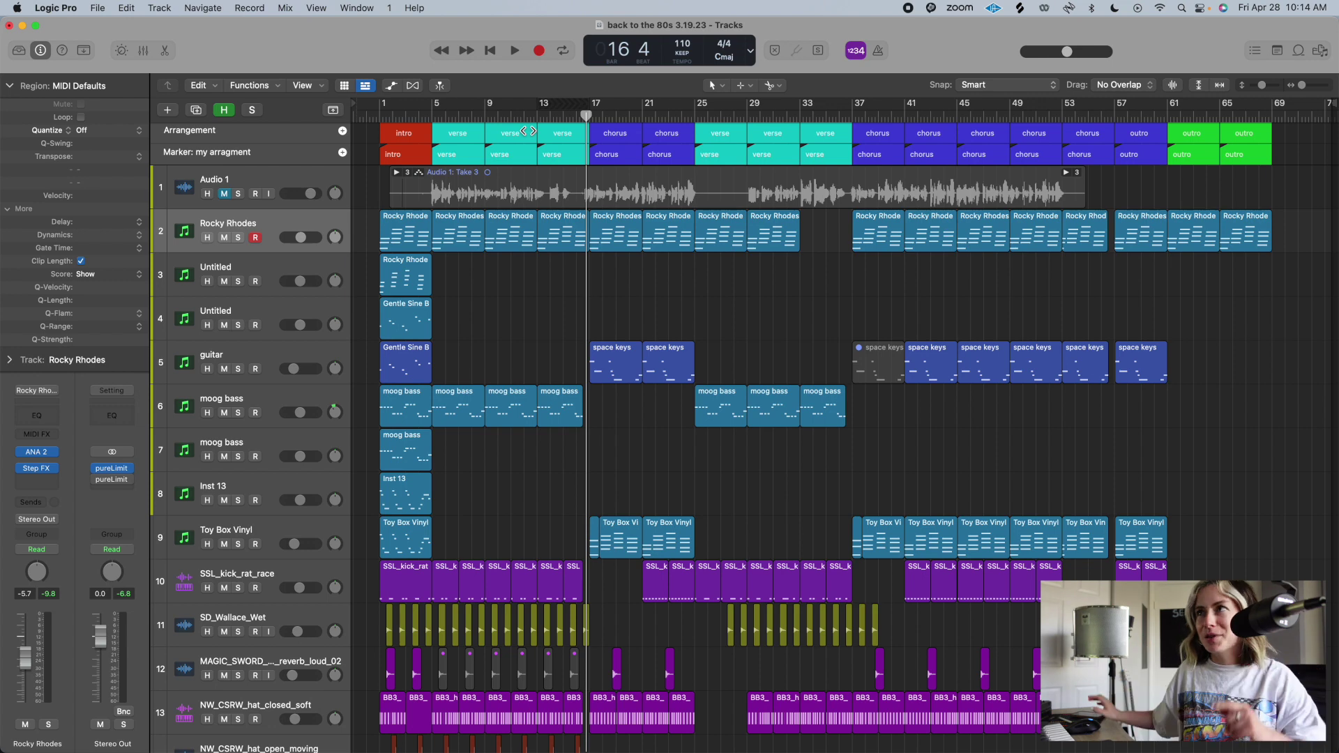
- Try moving the verse arrangement section at bar 5 to just before the two green outro sections, then delete it
left_click(528, 131)
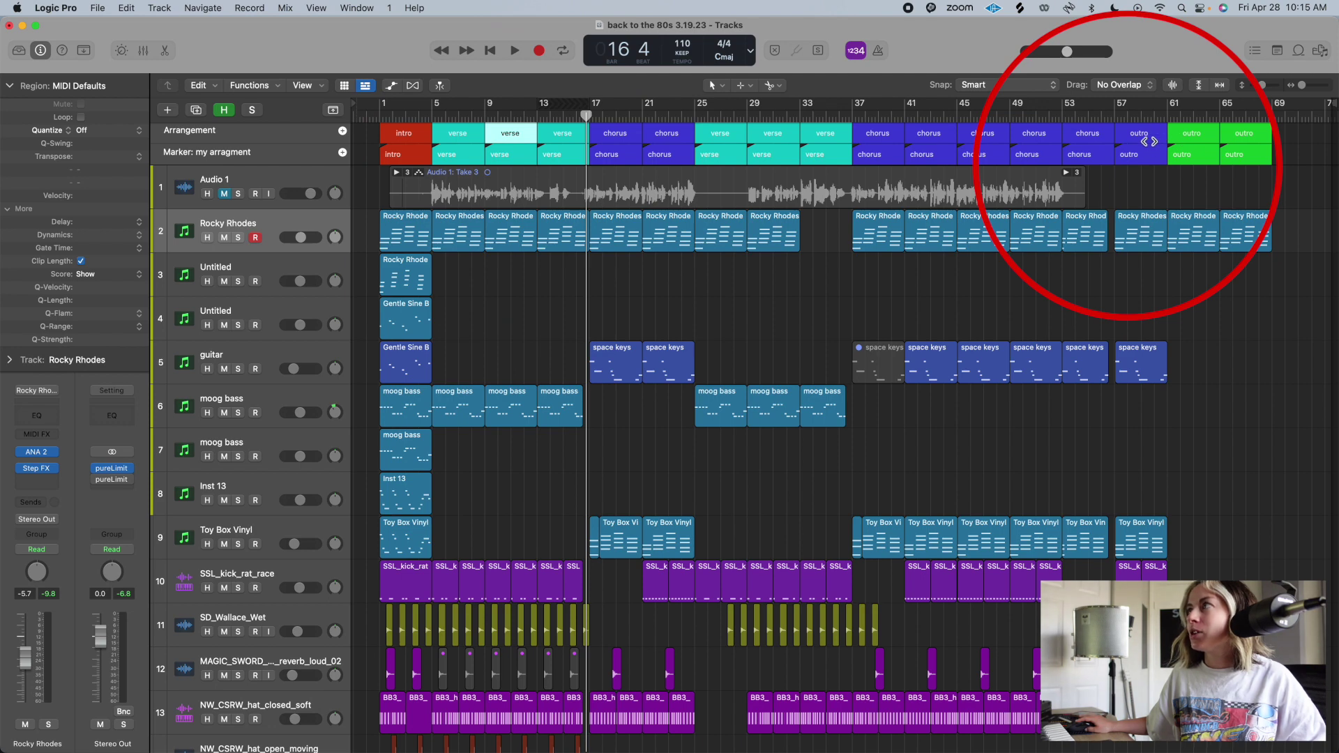
left_click(475, 133)
left_click_drag(475, 133, 1171, 133)
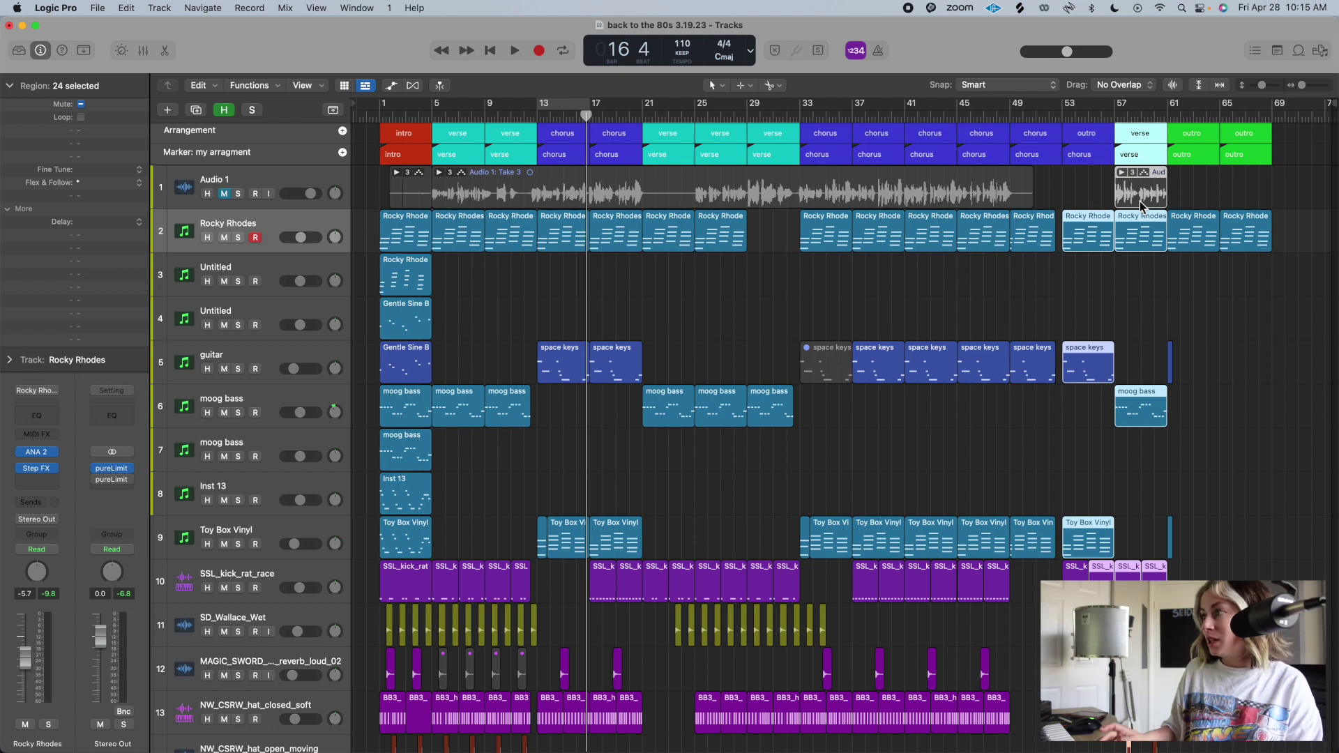
key("Delete")
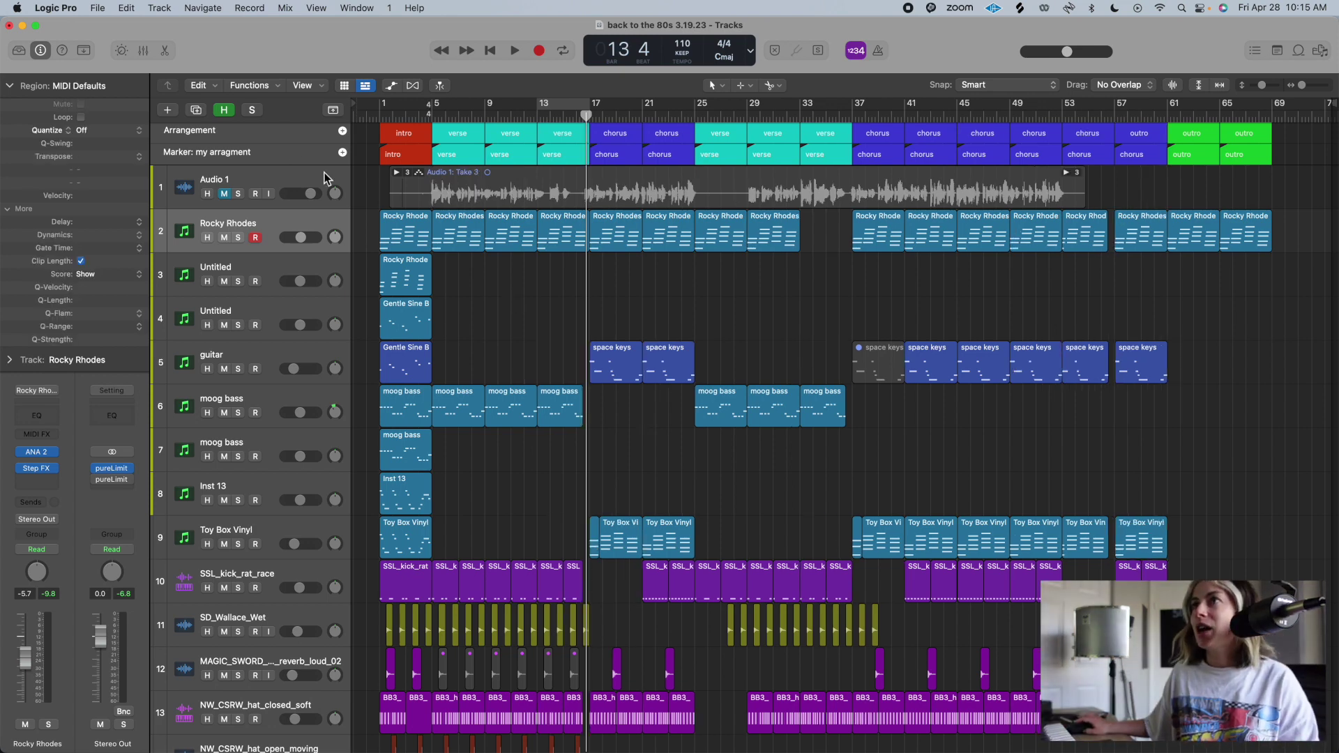
- Hide the Arrangement global track
right_click(279, 137)
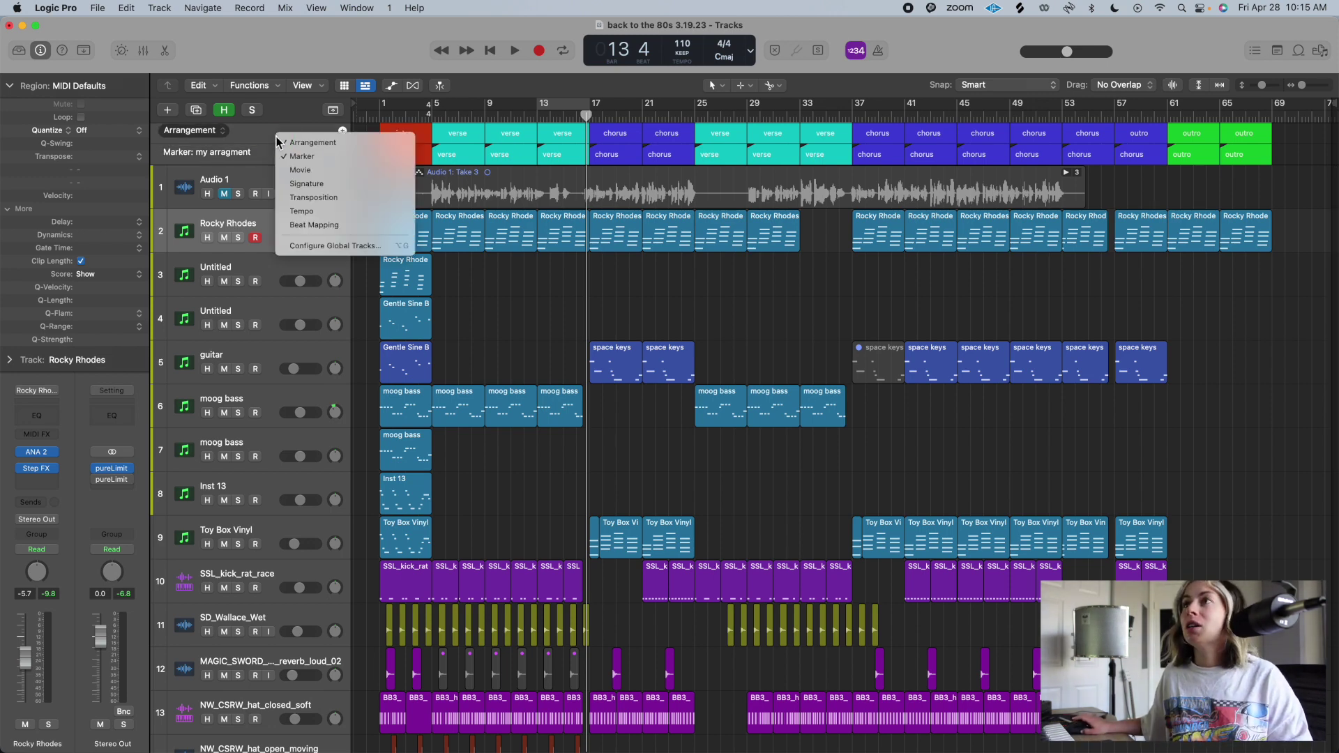
left_click(282, 142)
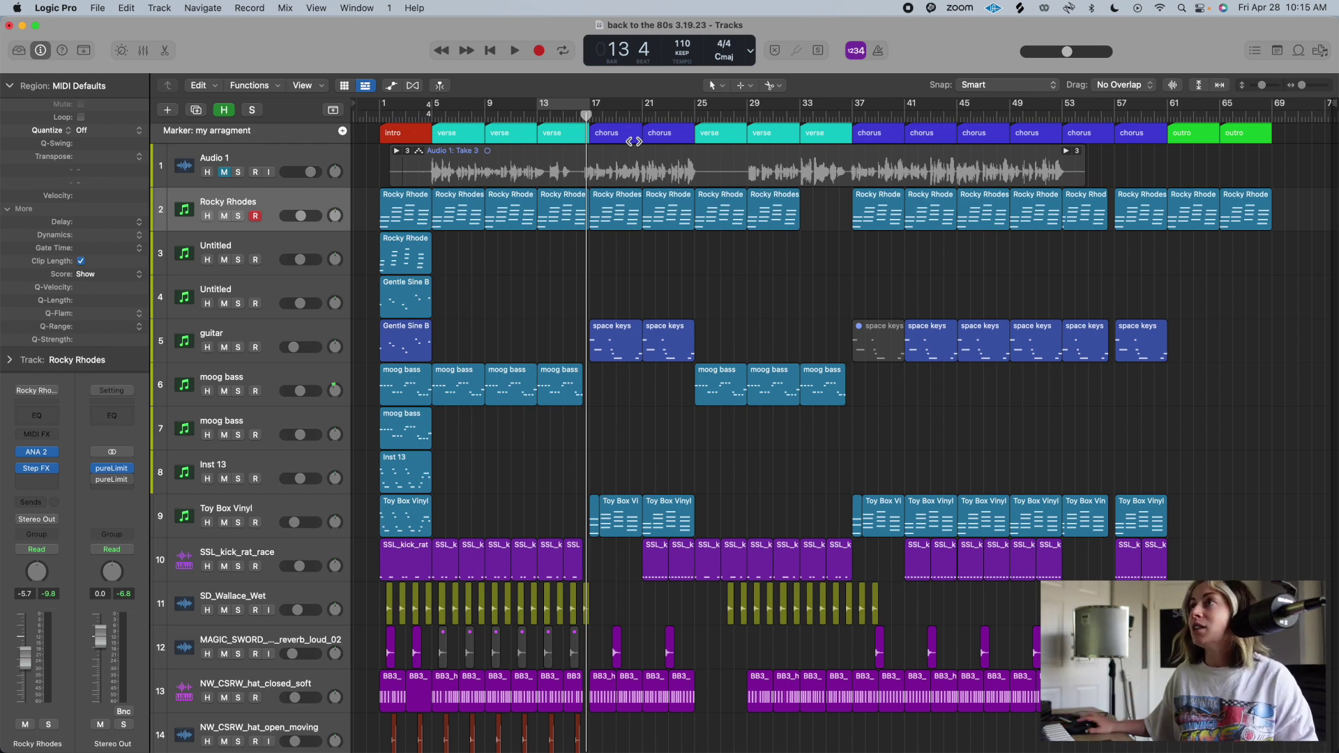
- Set the cycle range to bars 17 to 25 and insert silence there, pushing the following sections back
left_click(592, 109)
left_click_drag(592, 109, 693, 110)
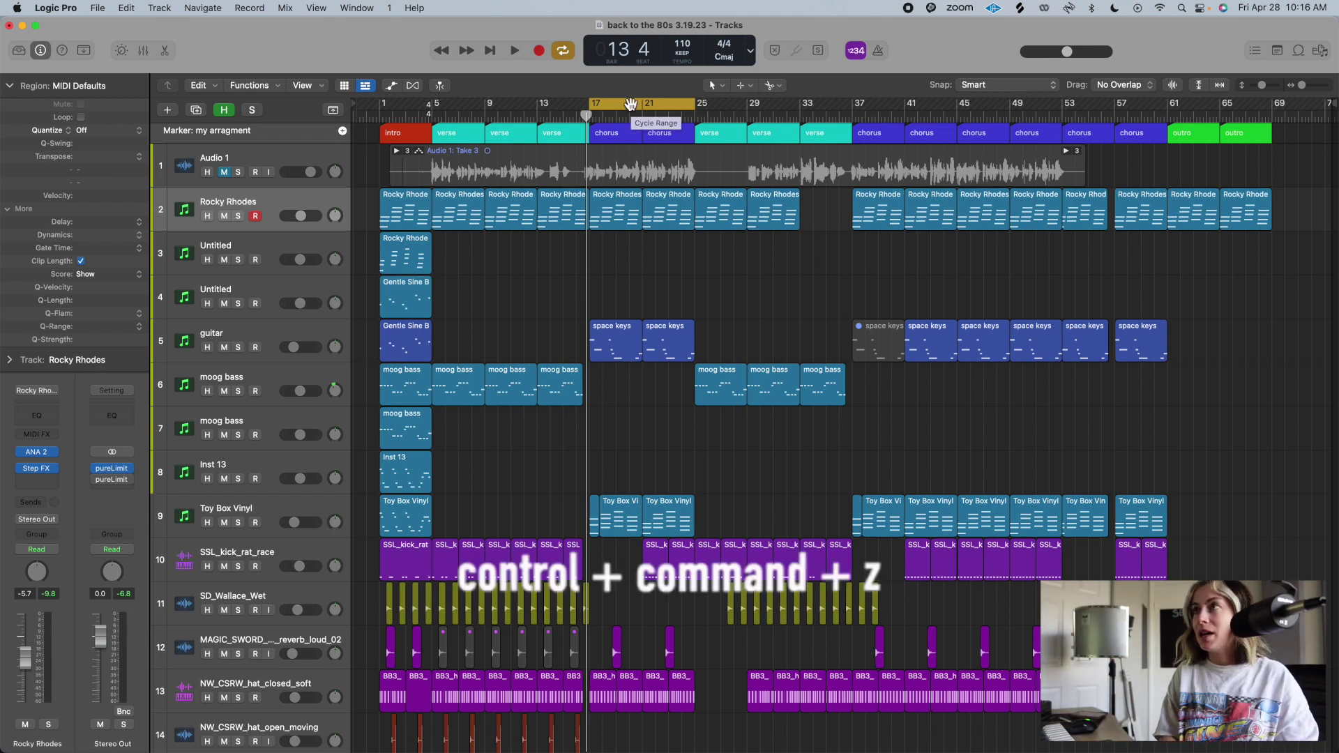
key("ctrl+super+z")
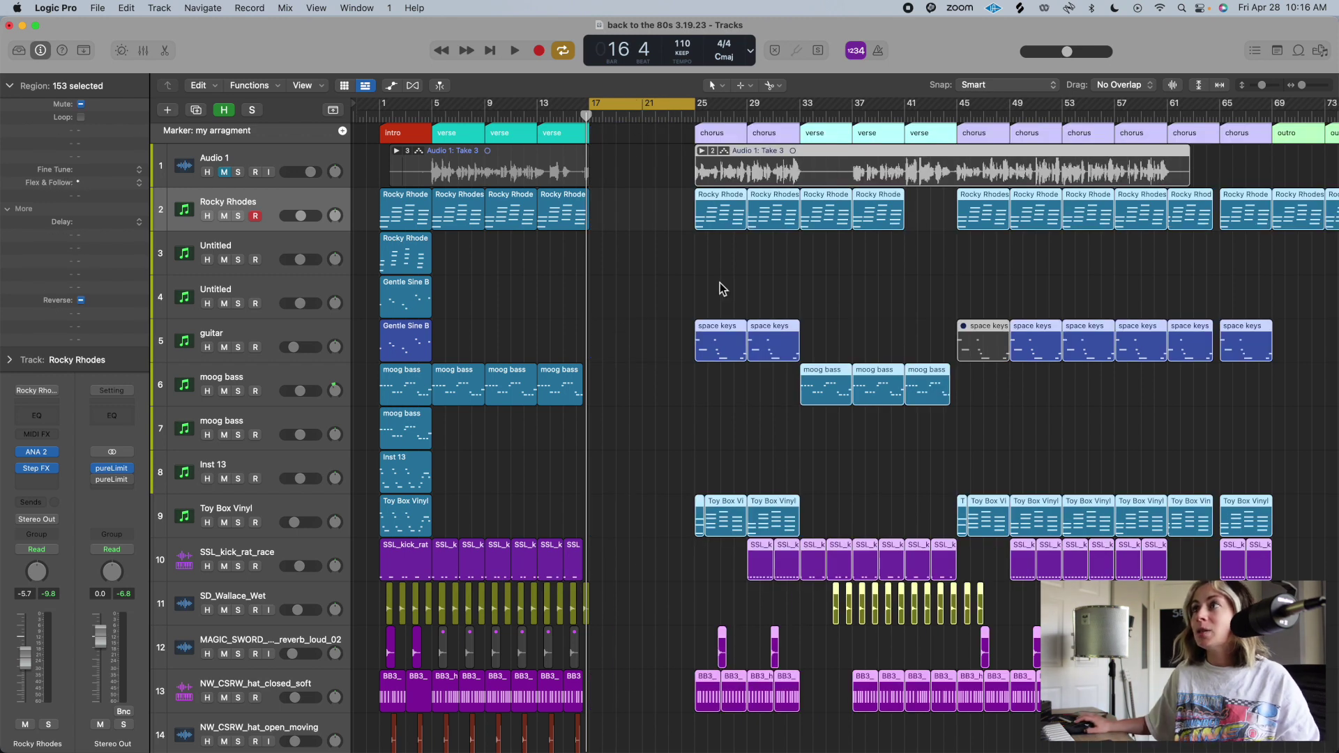
- Fill bars 17 to 25 with two copies of the verse marker and rename the first one "pre chorus"
left_click(646, 271)
left_click_drag(565, 135, 615, 138)
double_click(659, 133)
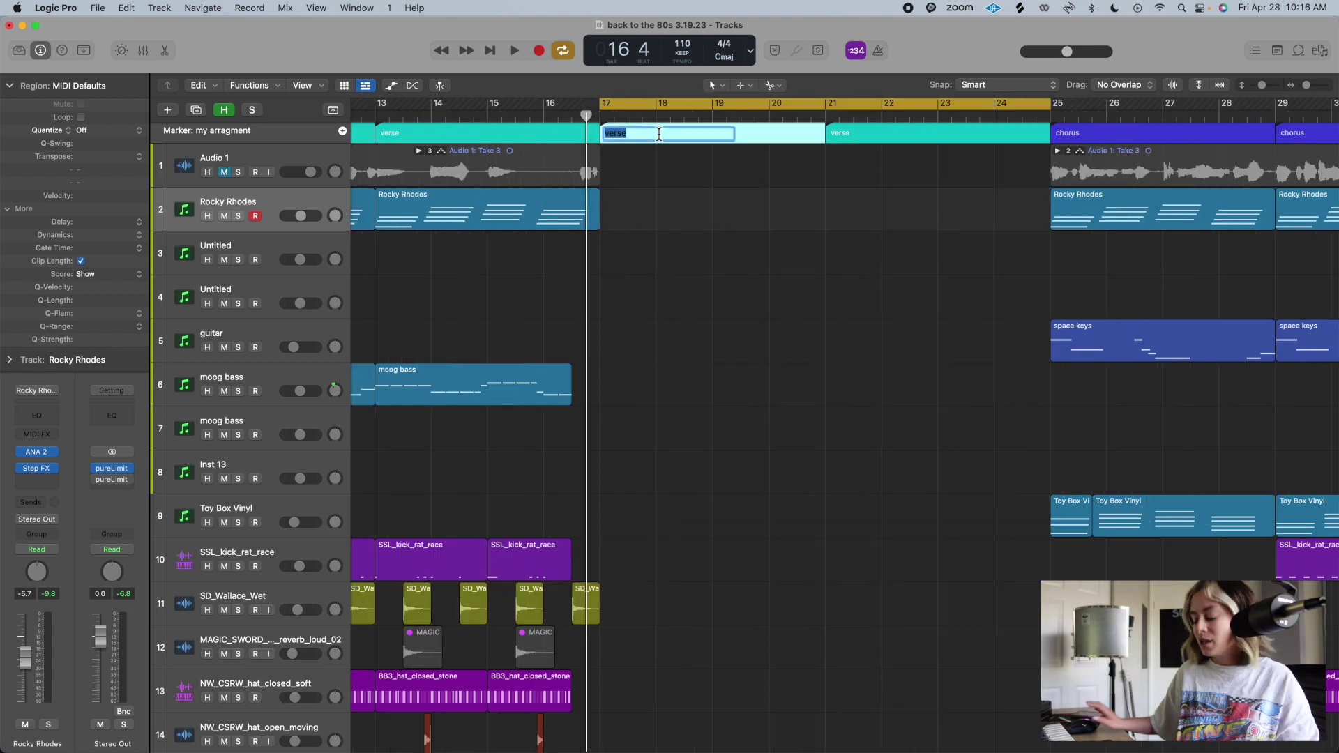
type("pre chorus")
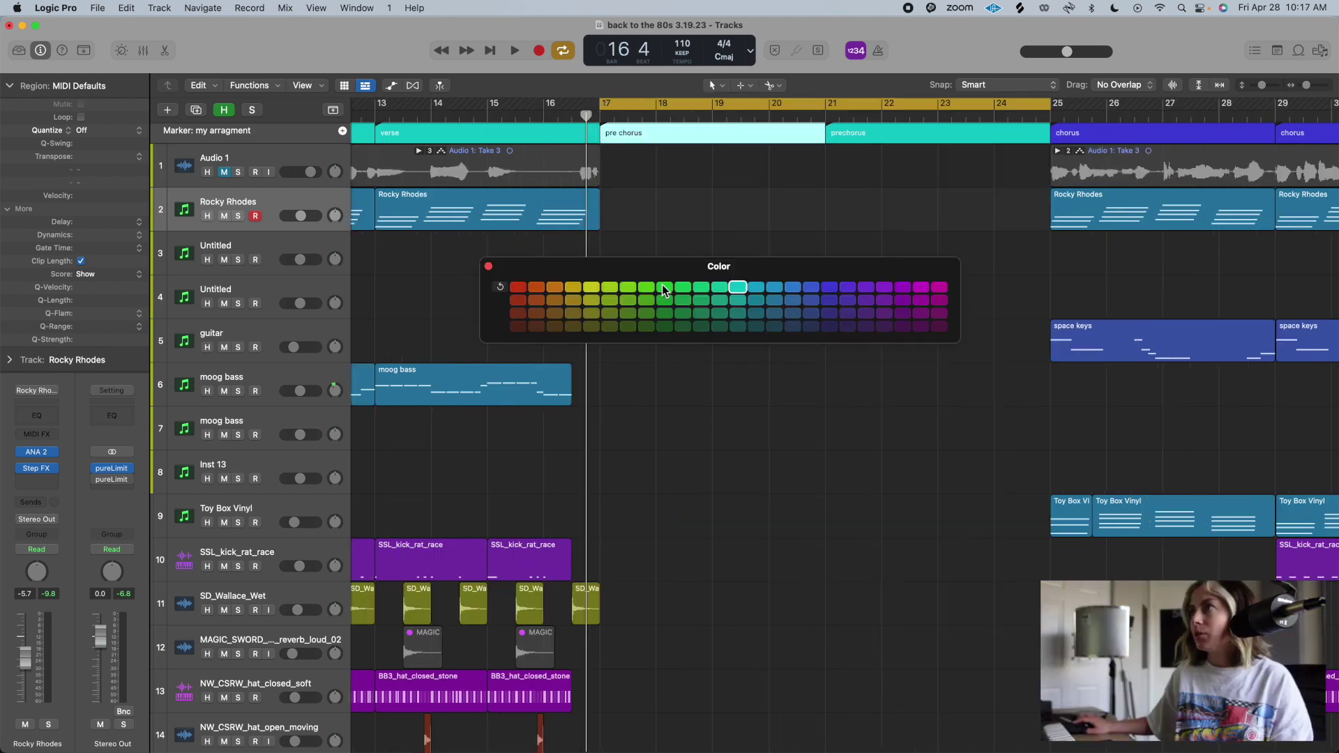
left_click(592, 286)
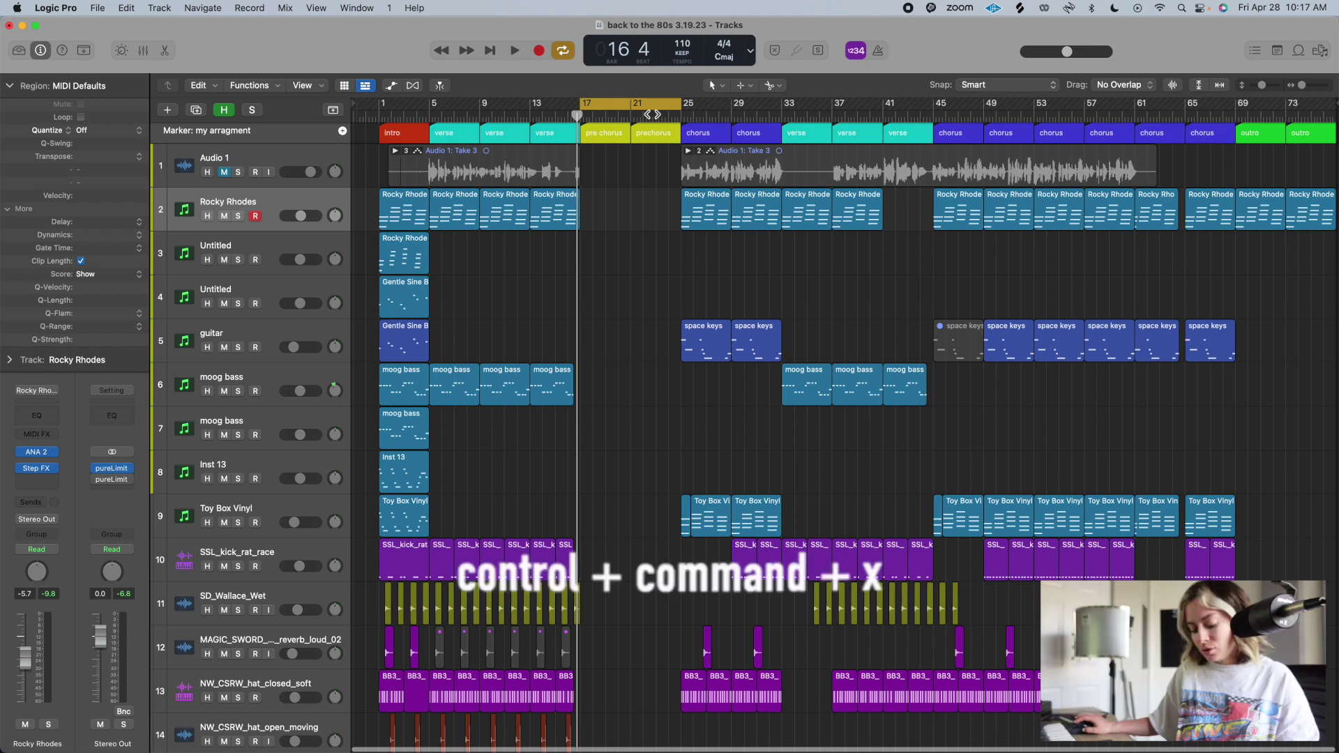
- Cut bars 17 to 25 and then bars 33 to 37 out of the whole arrangement, closing each gap
key("ctrl+super+x")
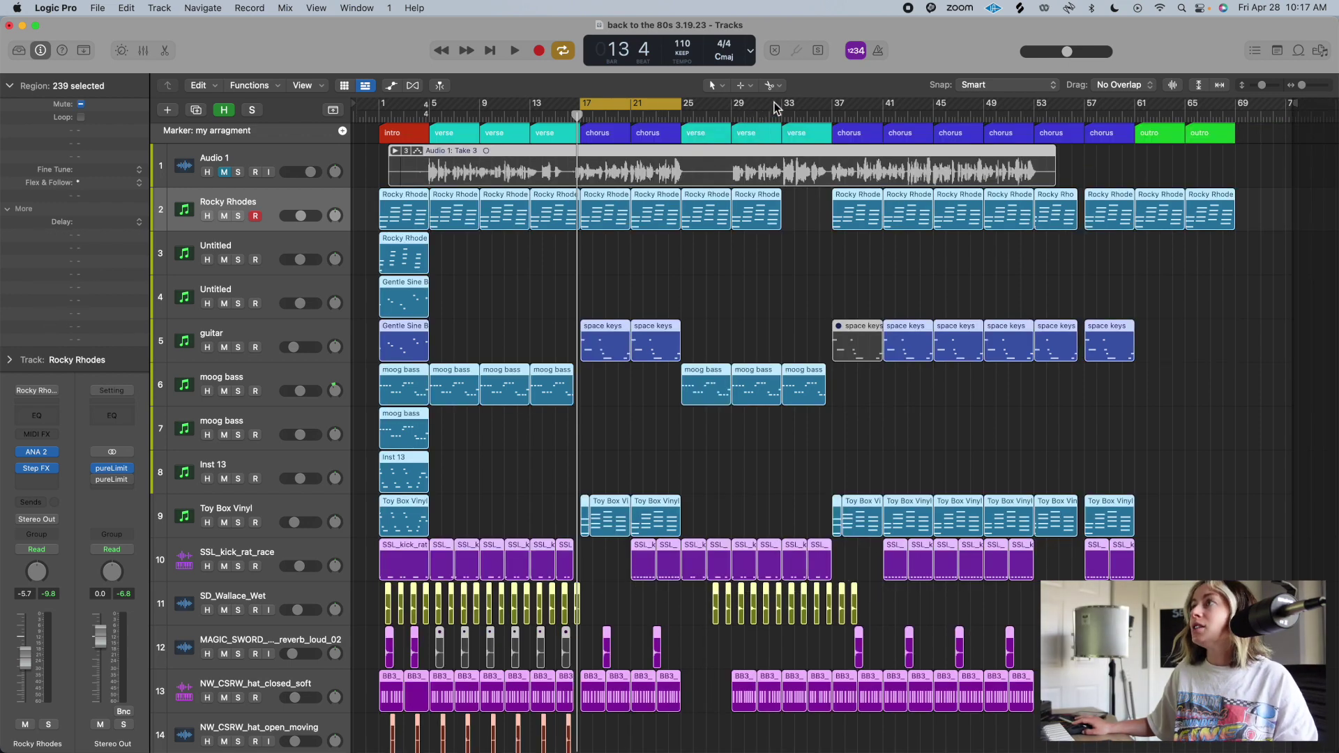
left_click_drag(787, 111, 831, 113)
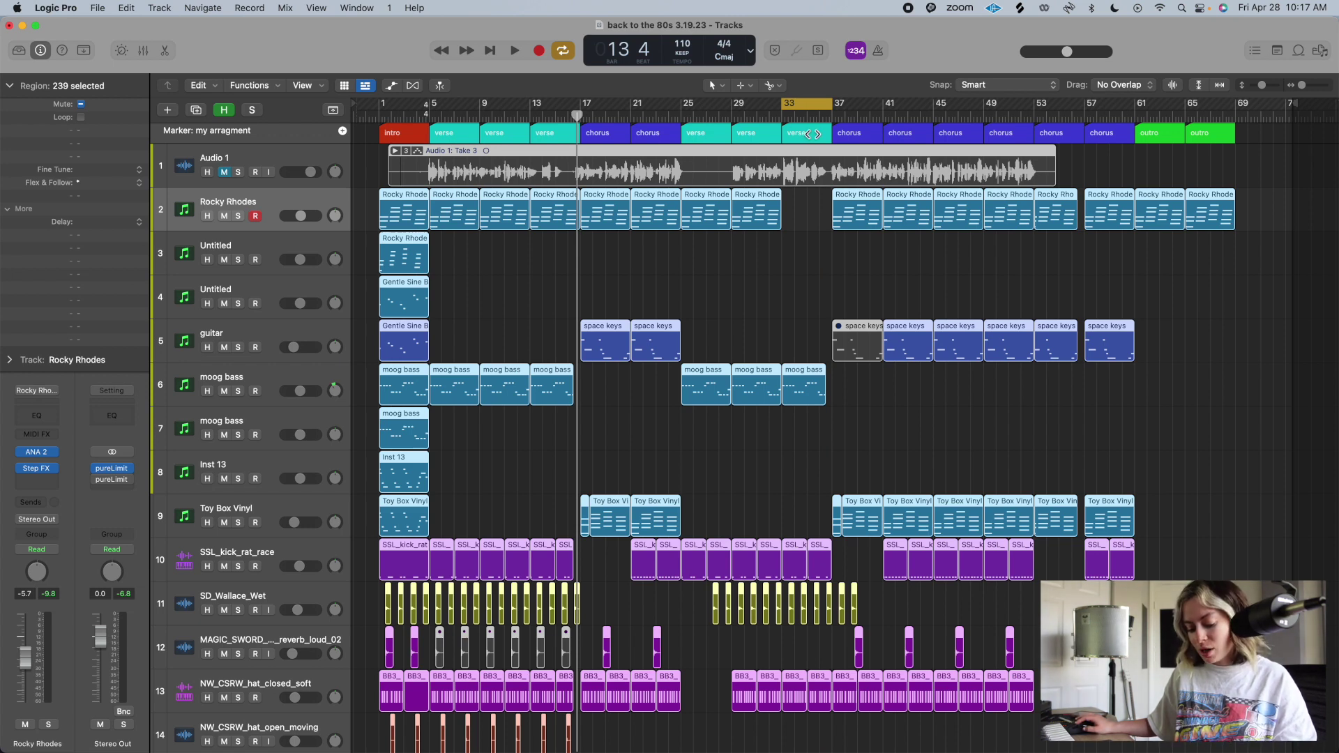
key("ctrl+super+x")
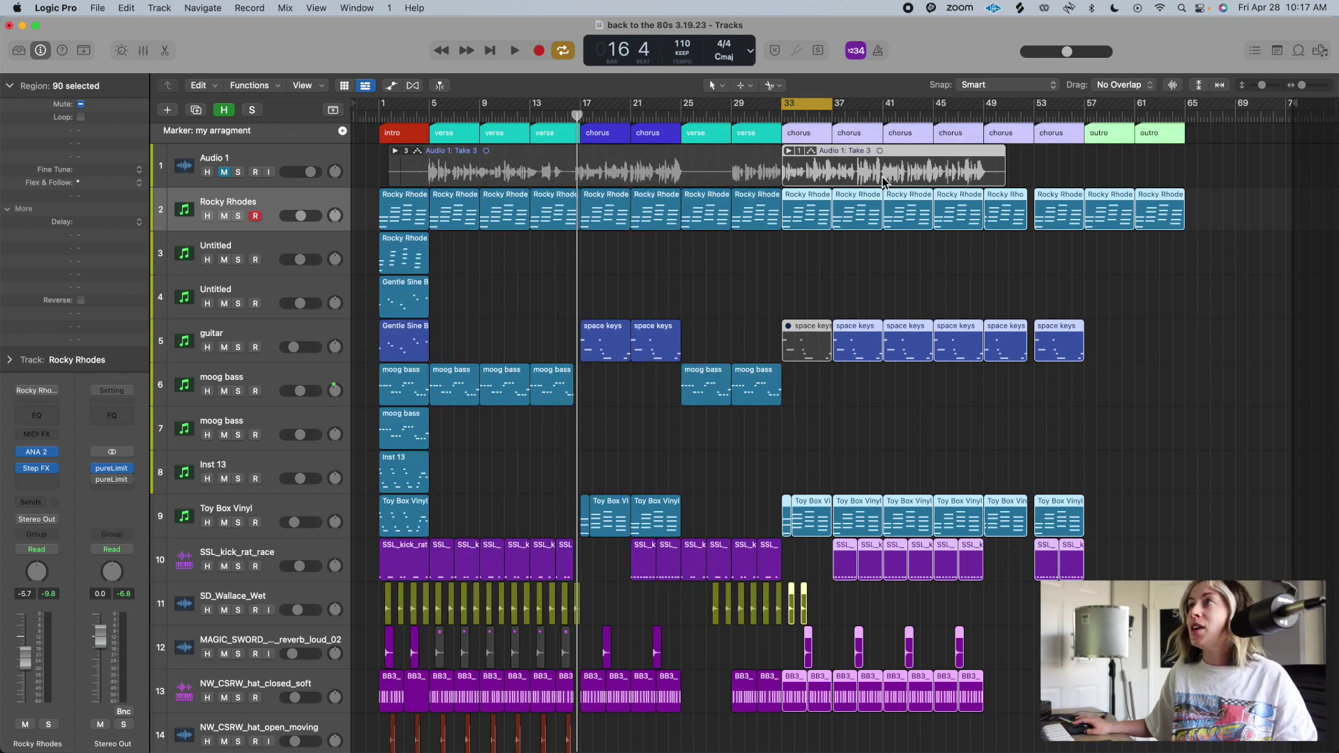